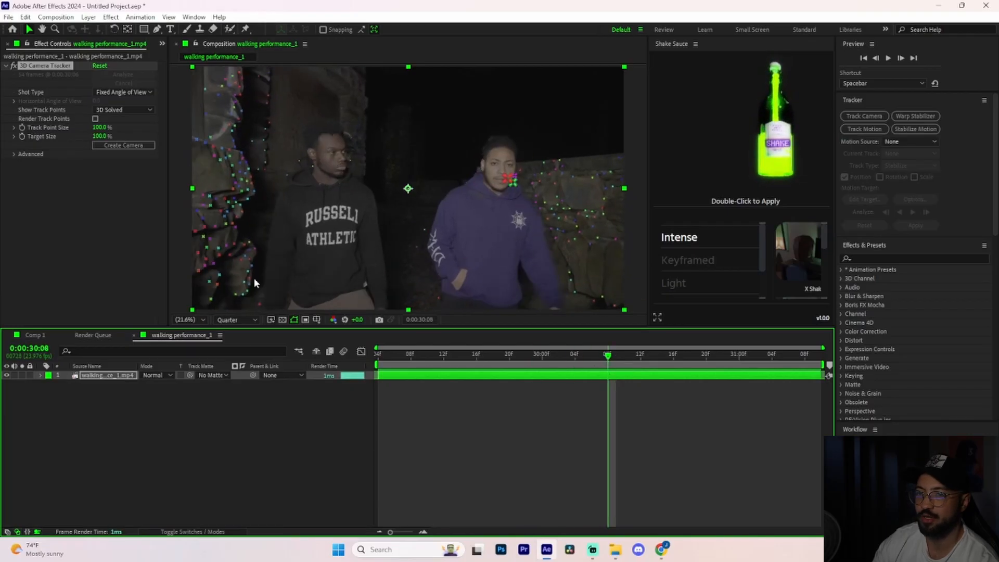
Set the 3D Camera Tracker's track point size to 111% and target size to 40%.
drag(100, 129, 112, 154)
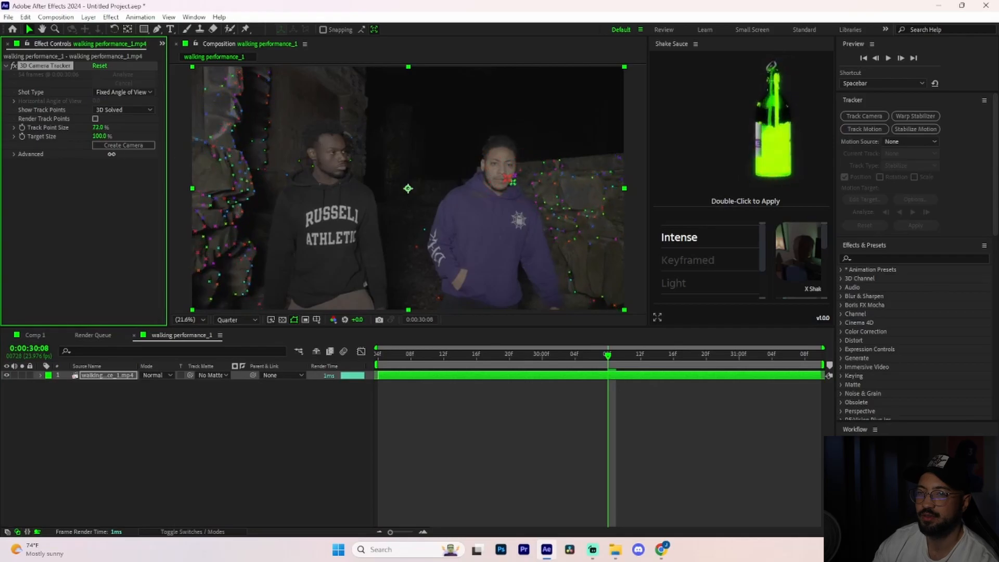
drag(452, 391, 735, 393)
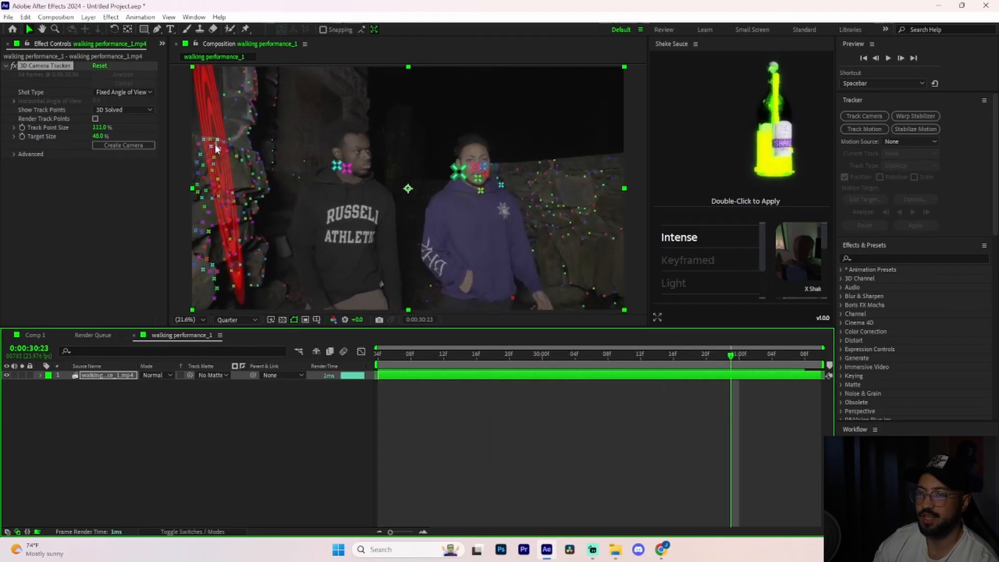
Create a solid and camera from the track points on the stone wall beside the man in black, then hide the solid.
drag(210, 124, 224, 136)
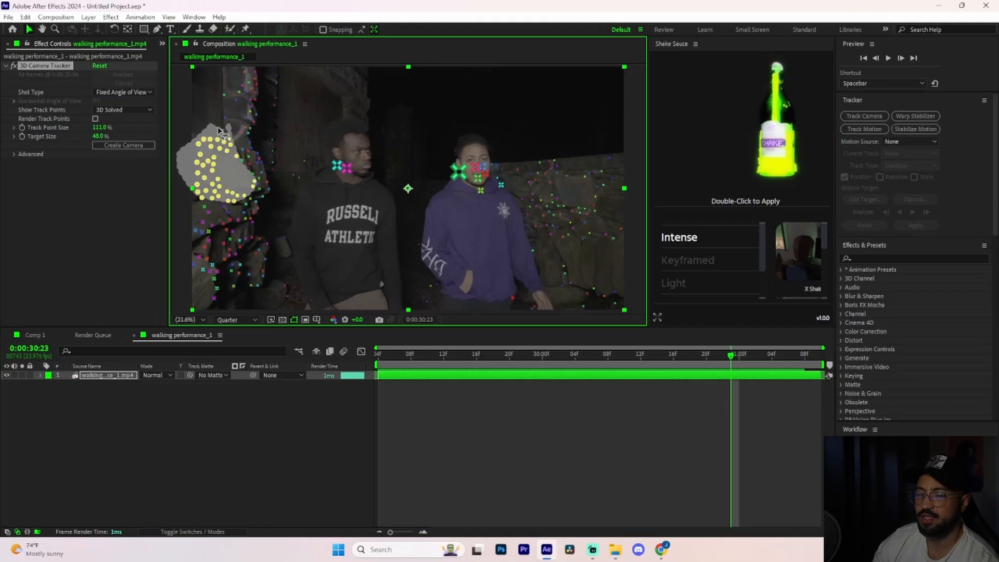
drag(218, 130, 217, 162)
right_click(227, 173)
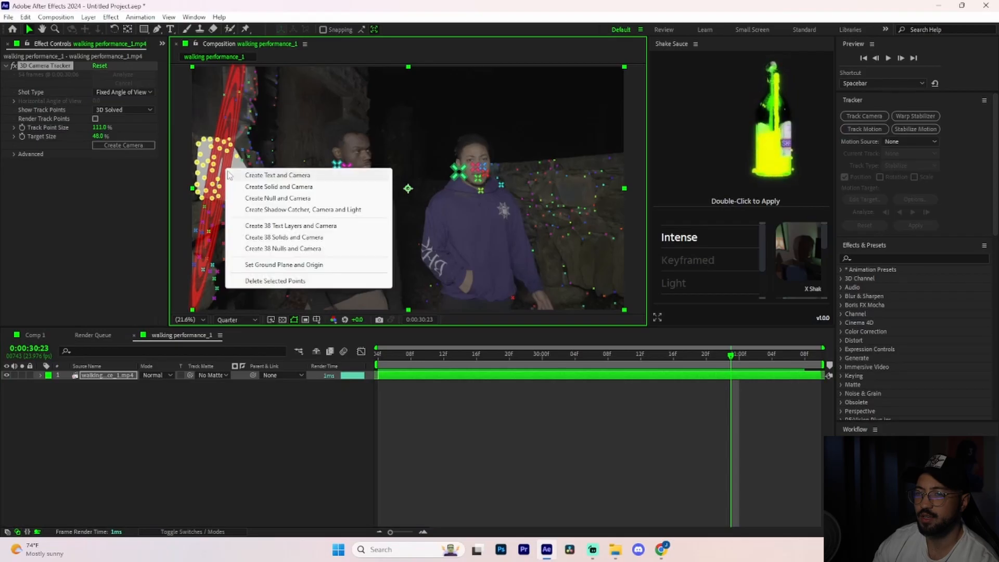
click(272, 188)
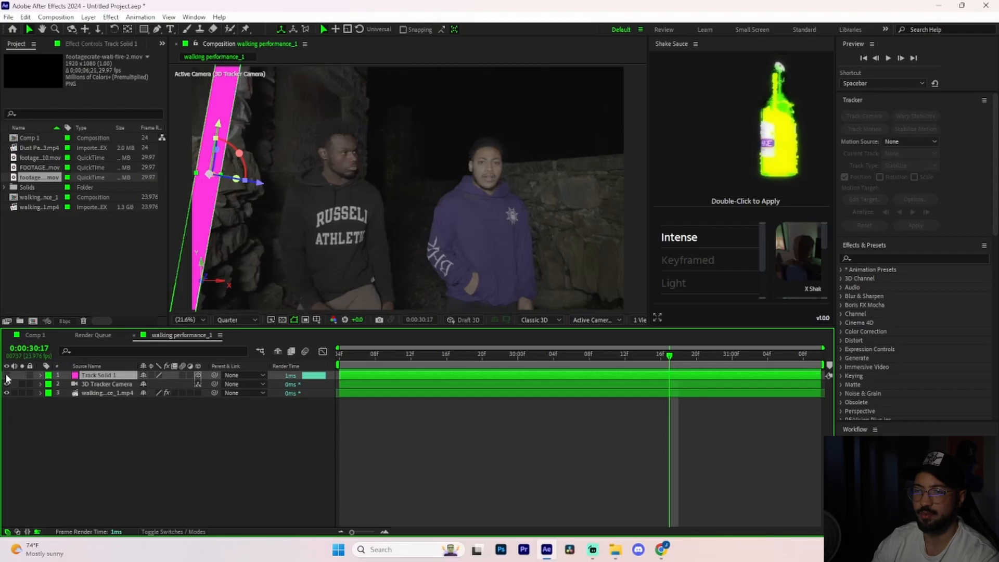
click(6, 375)
drag(669, 357, 623, 375)
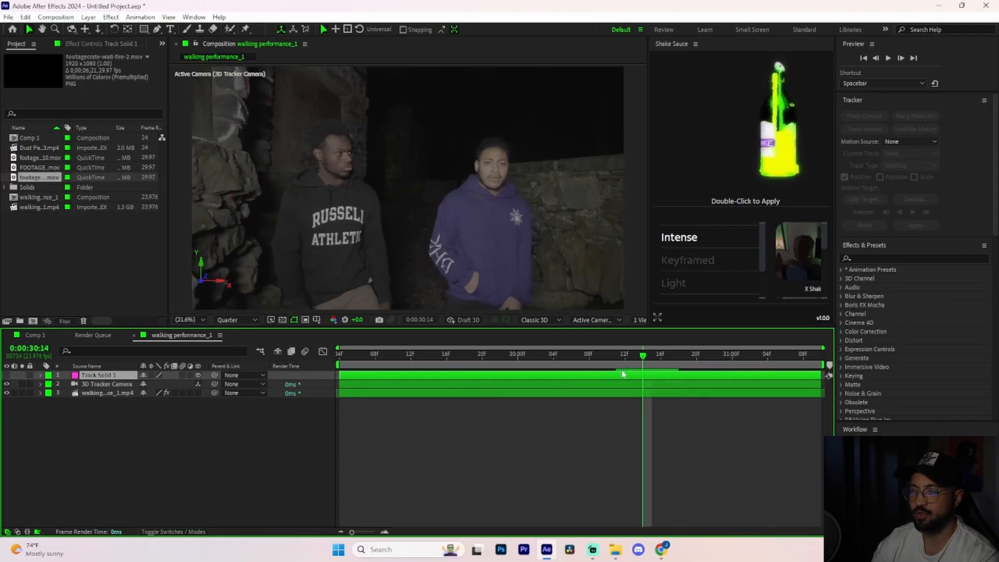
Look through the imported fire clips and the dust particle overlay in the project.
click(45, 169)
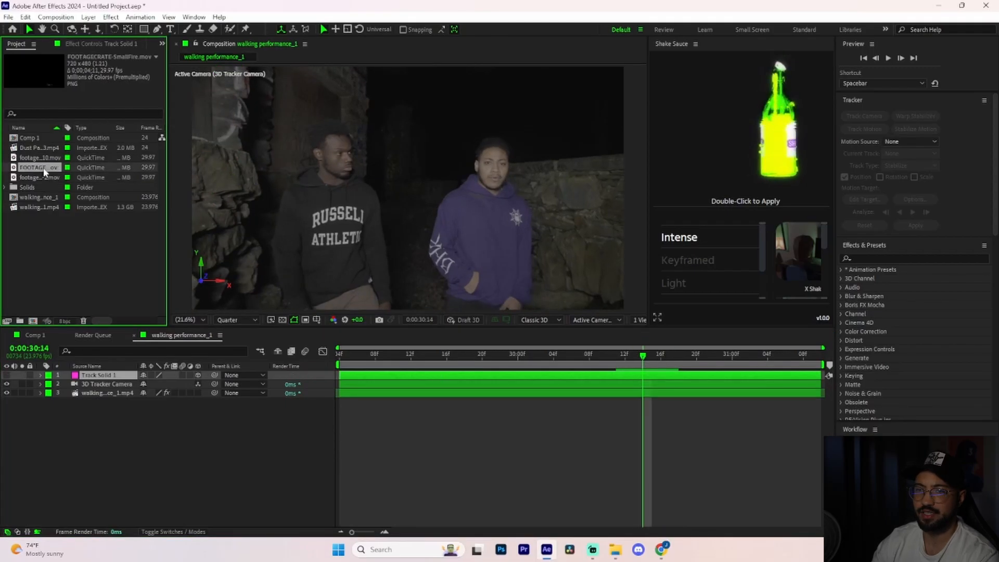
click(45, 159)
click(43, 167)
click(42, 177)
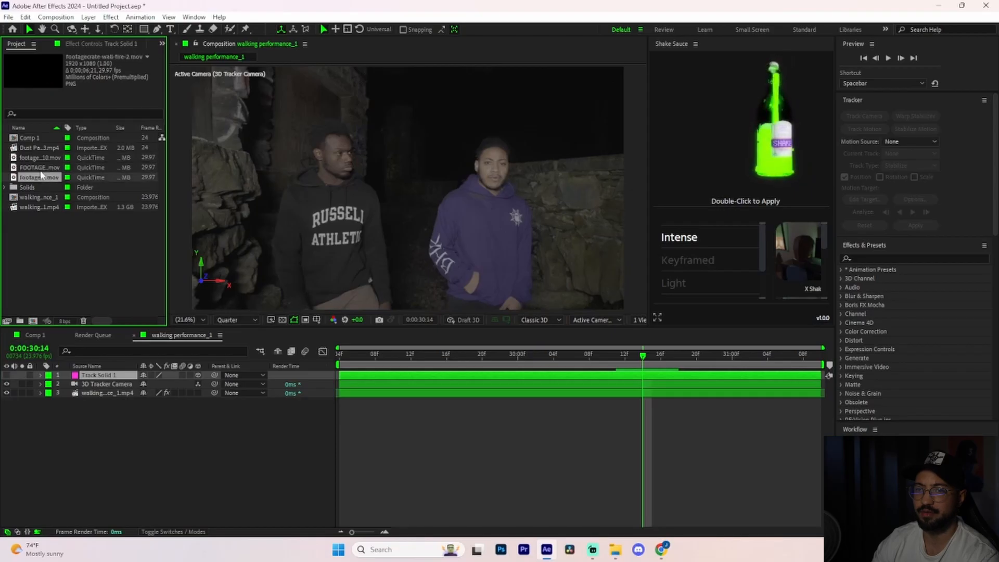
click(43, 169)
click(50, 150)
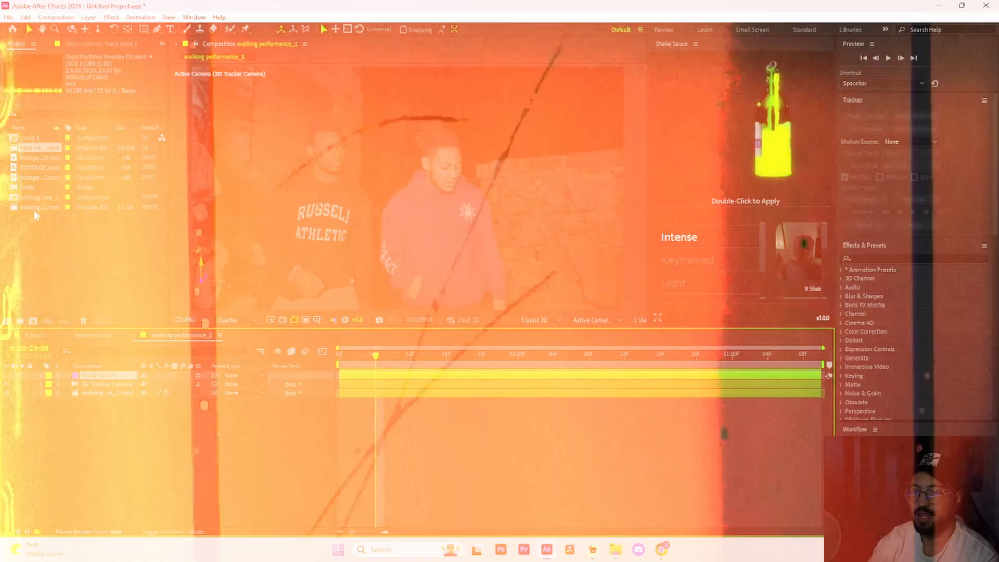
click(40, 167)
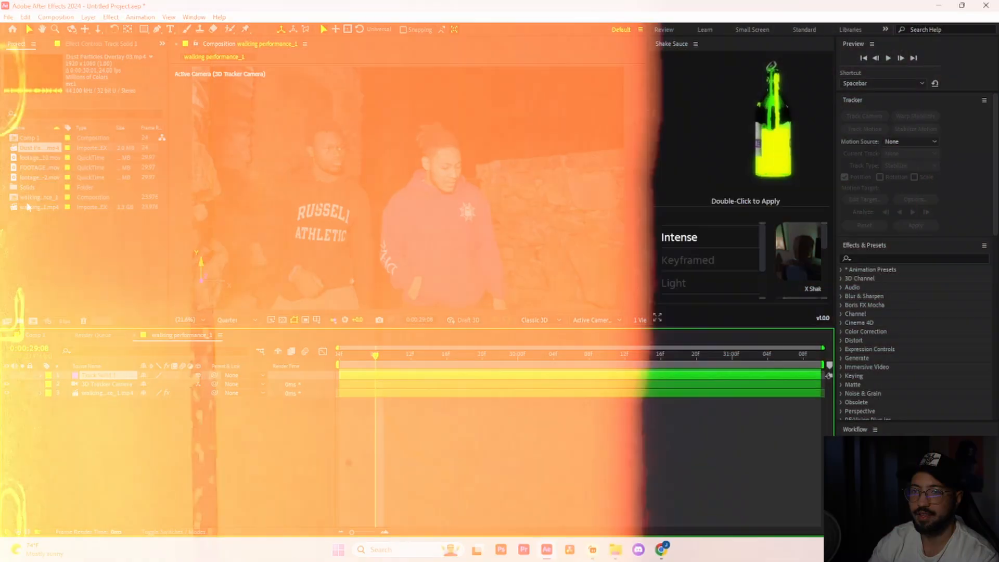
Add footagecrate-wall-fire-2.mov above Track Solid 1 in the walking performance_1 composition and make it a 3D layer.
click(49, 178)
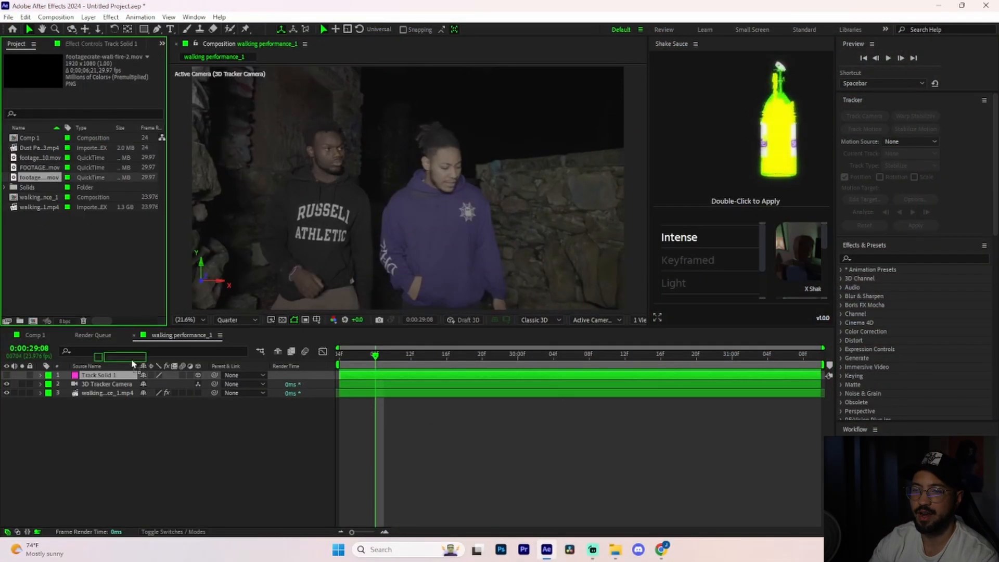
drag(120, 376, 121, 376)
drag(340, 375, 511, 373)
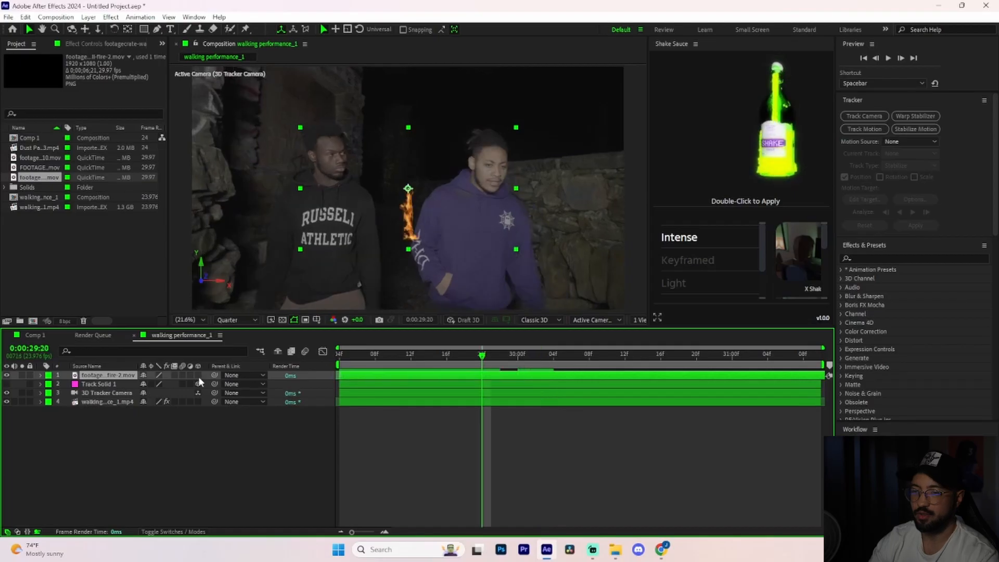
click(197, 375)
Set the wall fire layer's position to 577, 359, 0 and its scale to 180%, then preview the shot.
drag(480, 363, 348, 383)
click(41, 375)
click(50, 384)
drag(147, 401, 51, 415)
drag(149, 402, 203, 411)
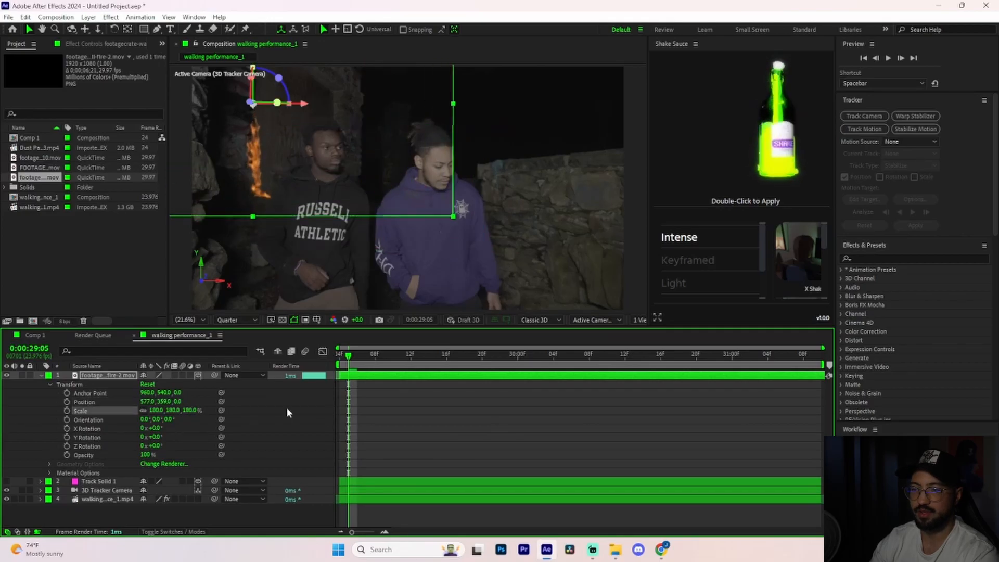
key(space)
key(space)
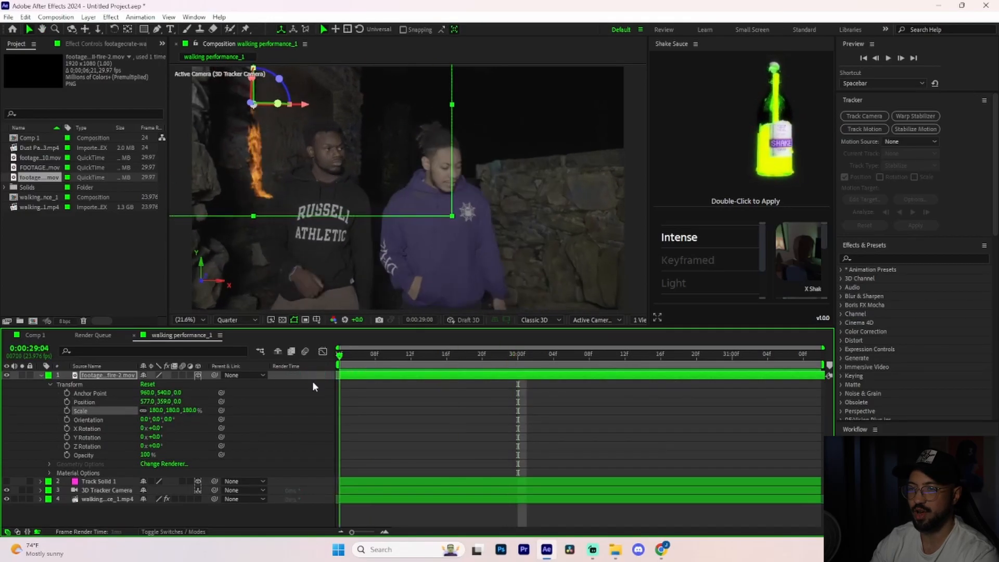
key(space)
key(space)
key(space)
Raise the wall fire to position 524, 57, 0 against the doorway and preview it.
drag(555, 358, 500, 363)
drag(167, 402, 43, 415)
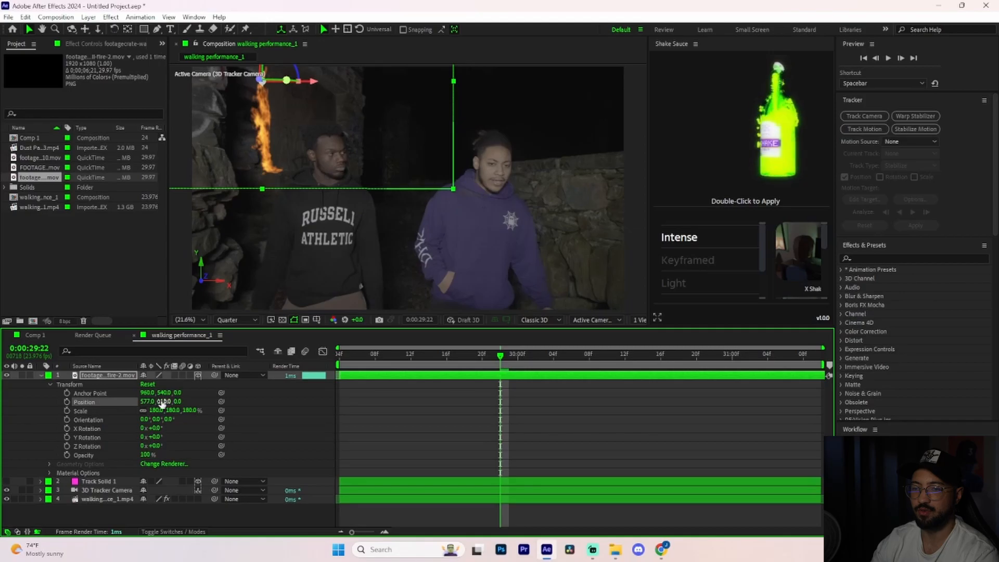
drag(162, 403, 117, 401)
key(space)
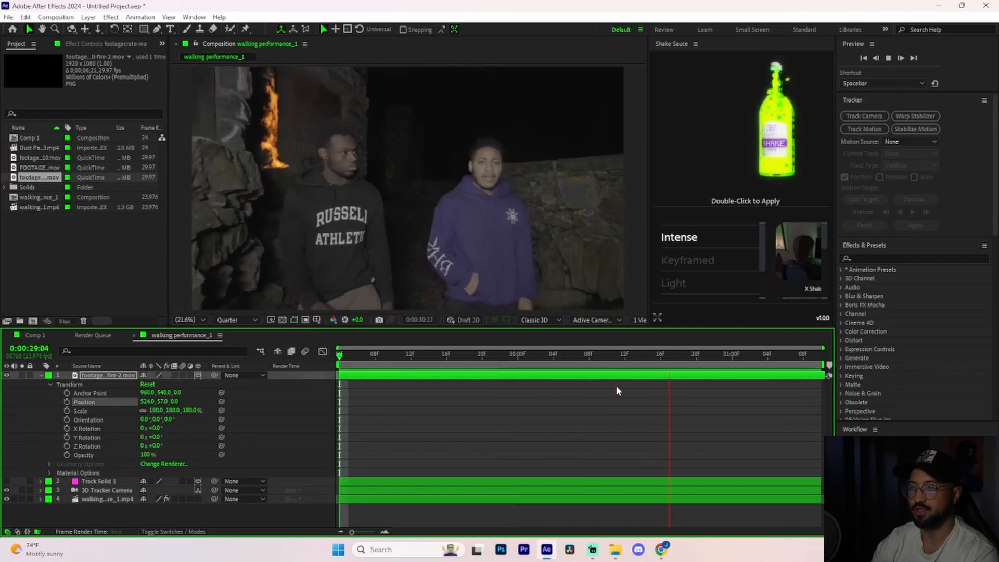
key(u)
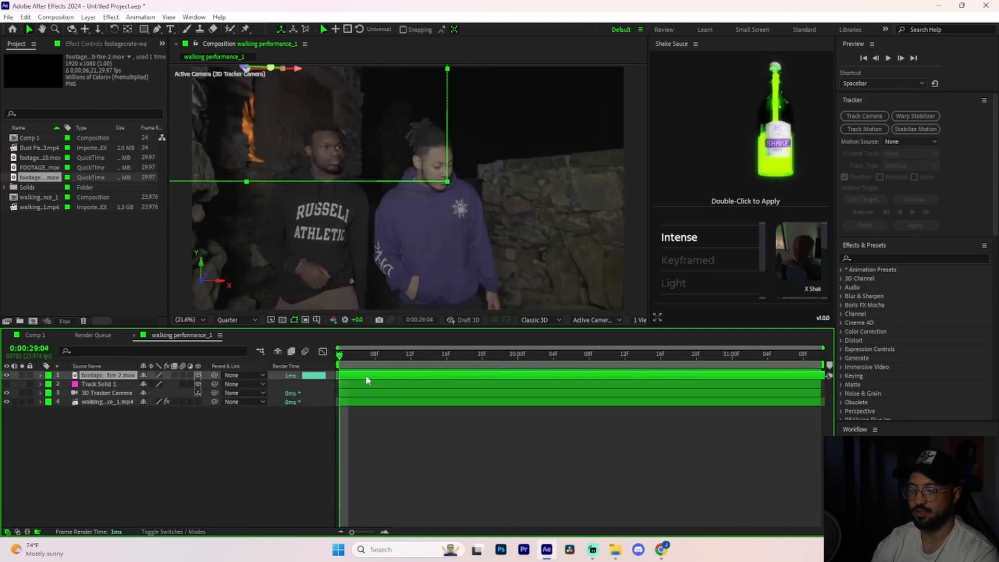
Duplicate the wall fire layer and set the copy's position to 1233, -122, 0 and its scale to 220%, then preview it.
key(ctrl+d)
click(41, 375)
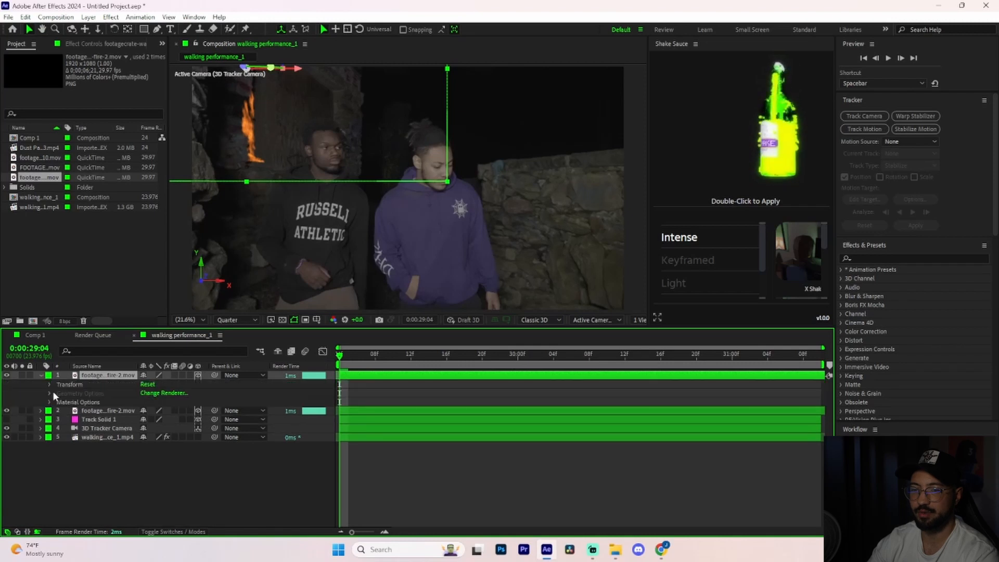
click(50, 384)
drag(150, 400, 68, 410)
drag(341, 396, 593, 382)
key(space)
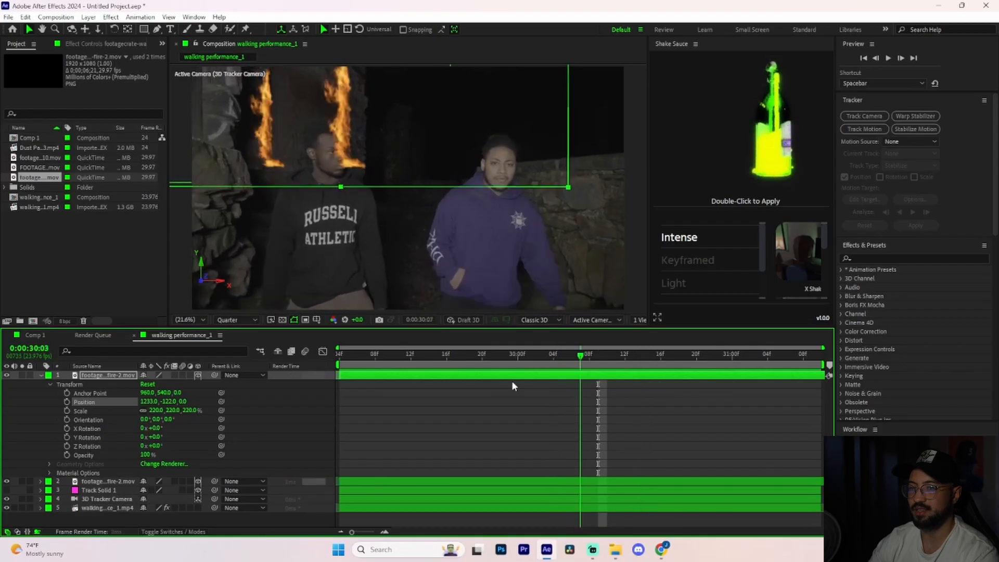
key(space)
click(40, 375)
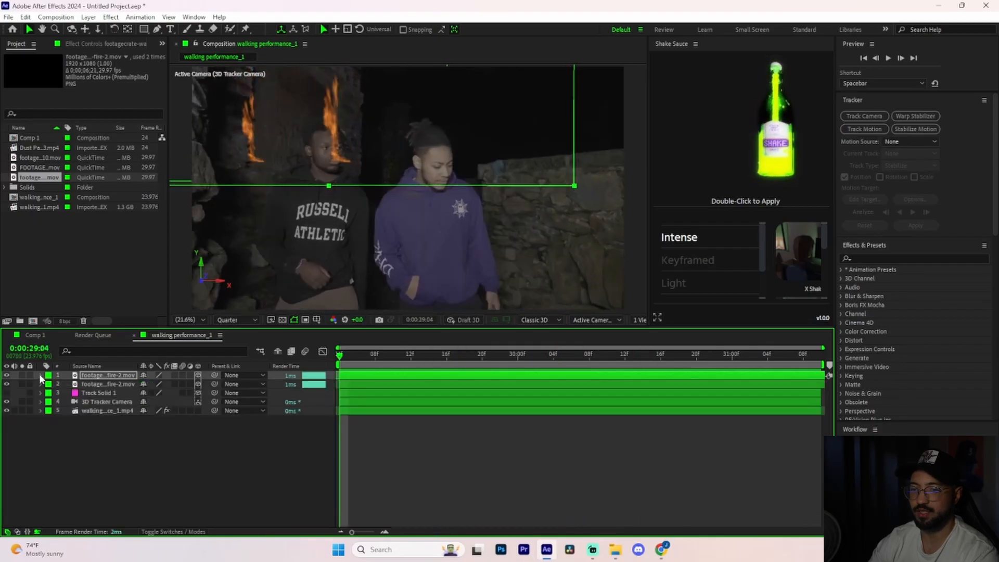
Open the walking performance footage in its layer view and select both men with the Roto Brush.
click(402, 411)
double_click(448, 242)
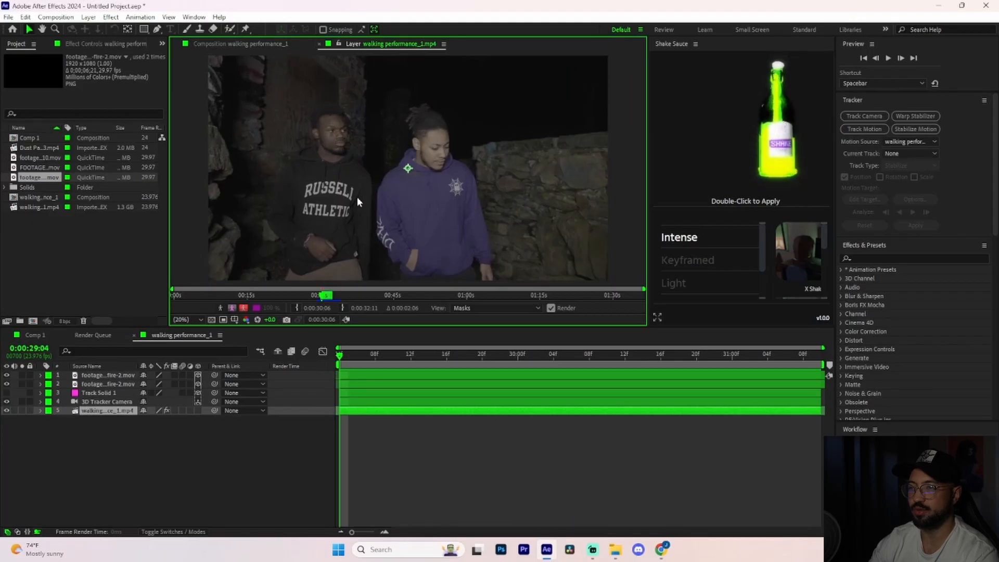
click(229, 29)
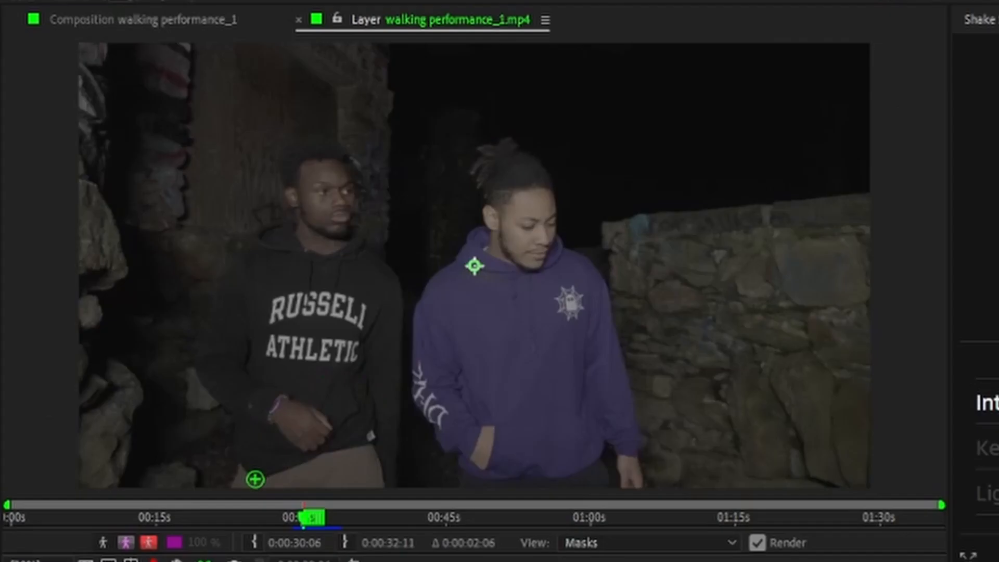
drag(302, 268, 304, 208)
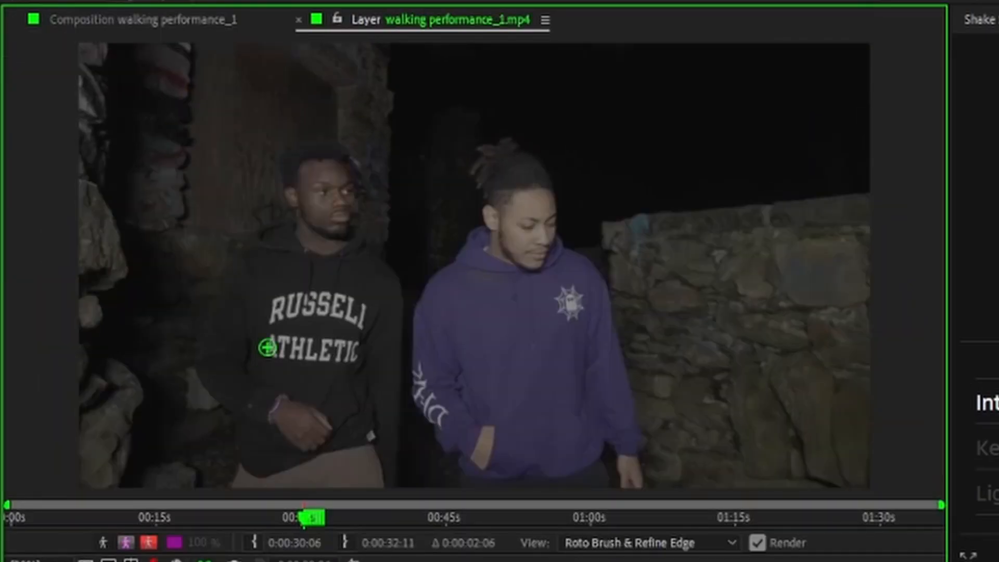
drag(483, 169, 501, 275)
drag(517, 145, 527, 211)
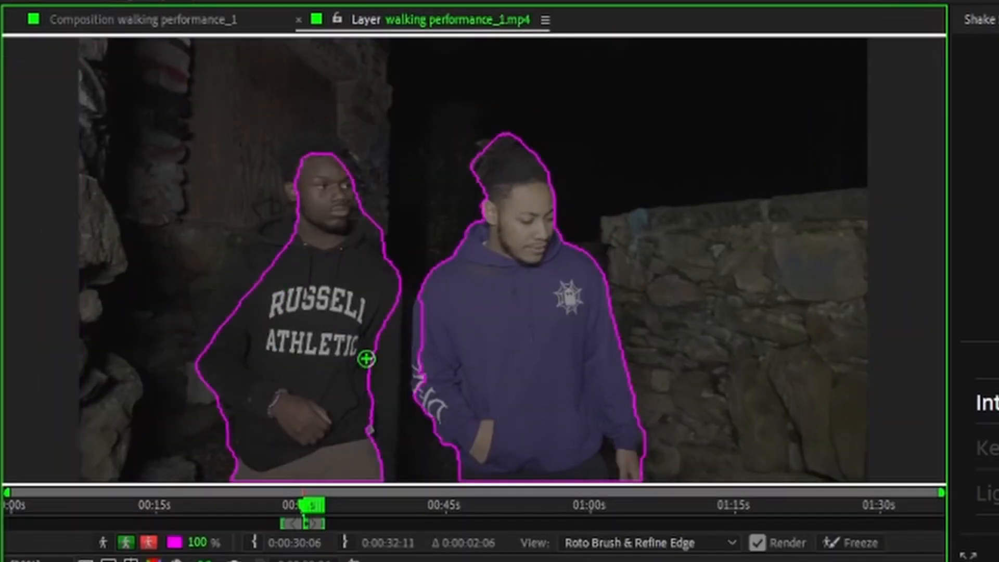
Propagate the Roto Brush selection through the clip, freeze it, and return to the composition.
key(space)
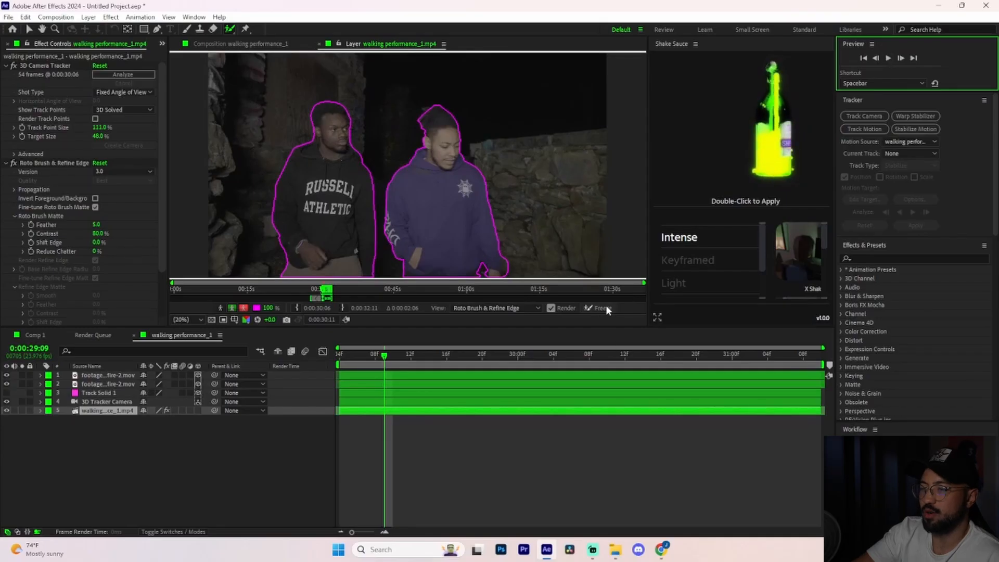
click(604, 308)
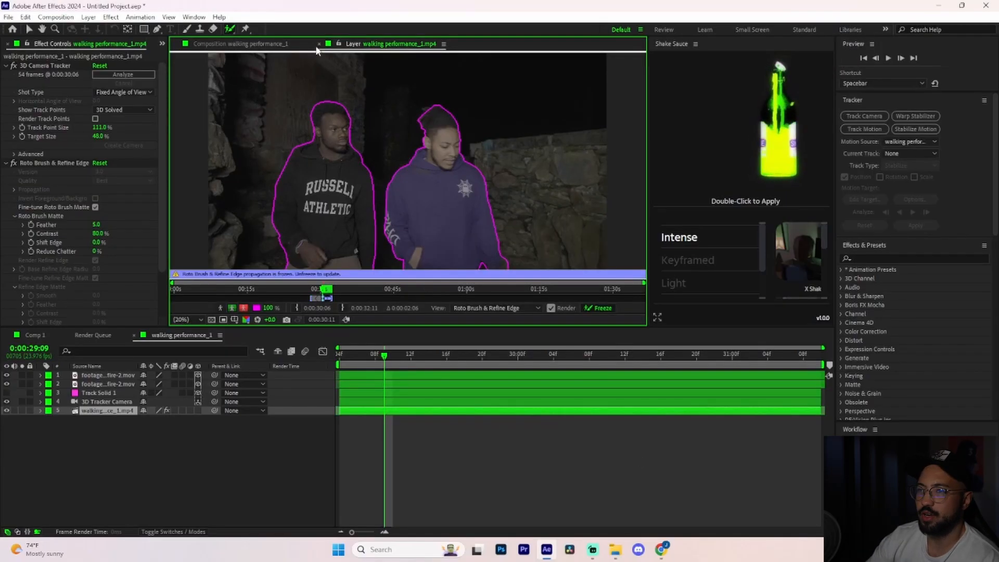
click(319, 45)
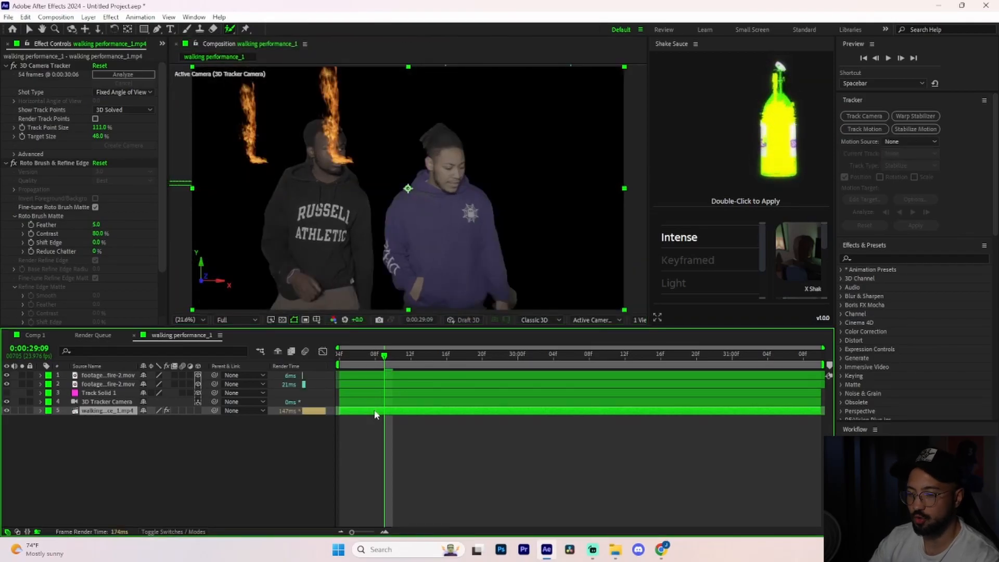
Duplicate the rotoscoped footage, place one copy above all layers, and remove Roto Brush & Refine Edge from the lowest copy.
key(ctrl+d)
drag(108, 414, 110, 378)
click(108, 420)
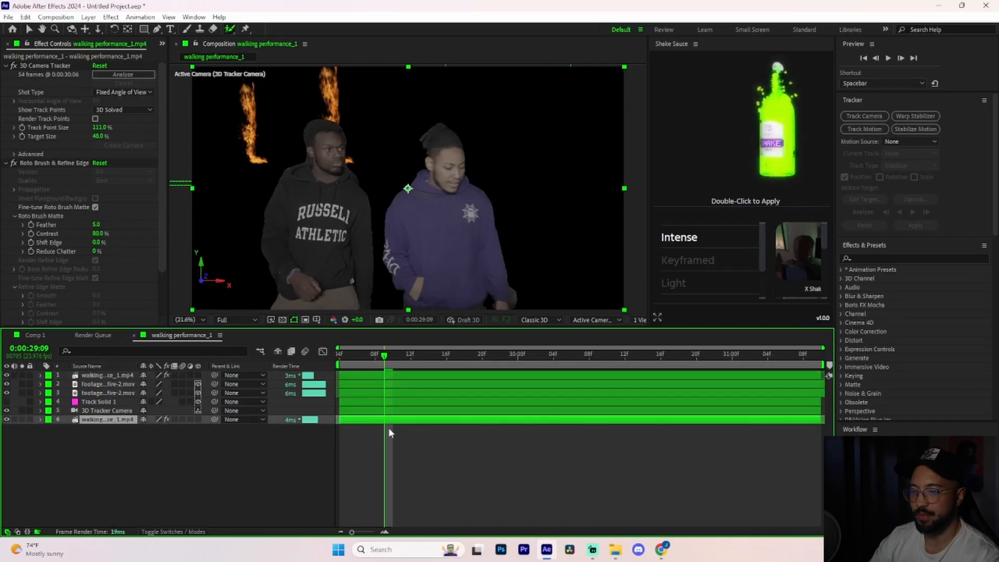
click(48, 163)
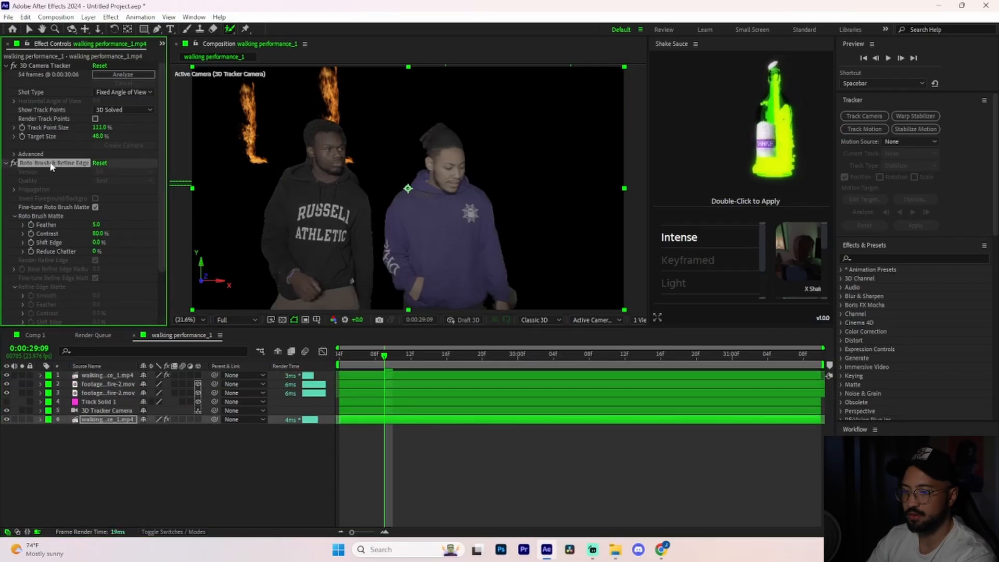
key(Delete)
Remove the 3D Camera Tracker effect from the top cutout layer and preview the fire behind the men.
click(395, 374)
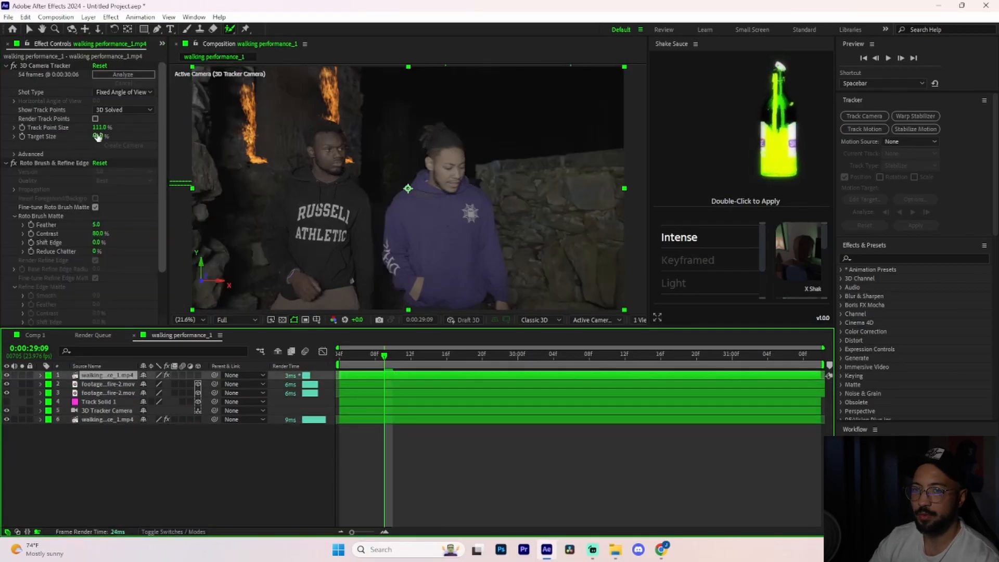
click(45, 68)
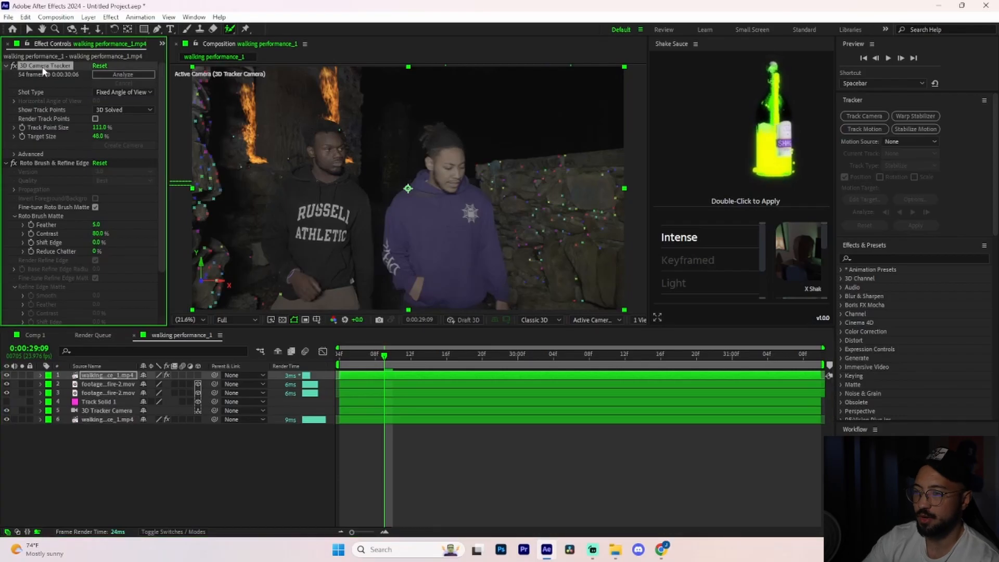
key(Delete)
key(space)
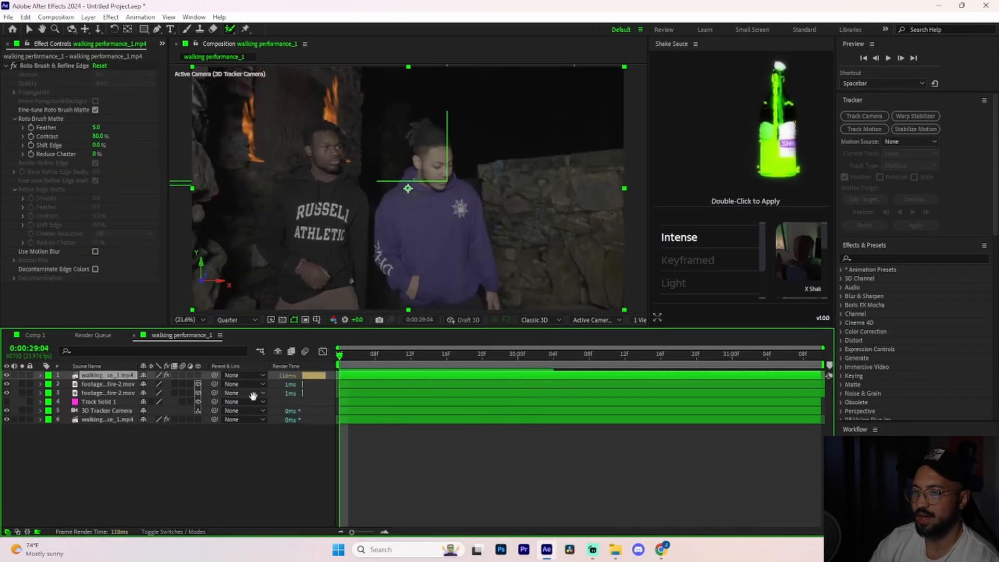
key(space)
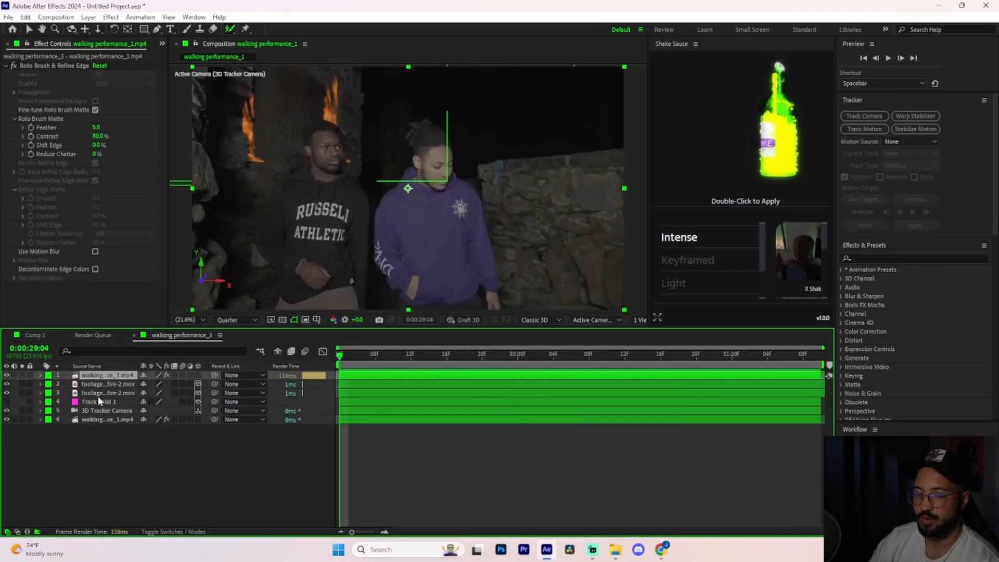
Duplicate the wall fire layer, orient the copy 90° on Z, fit it horizontally across the window opening, and preview the burning frame.
click(96, 386)
key(ctrl+d)
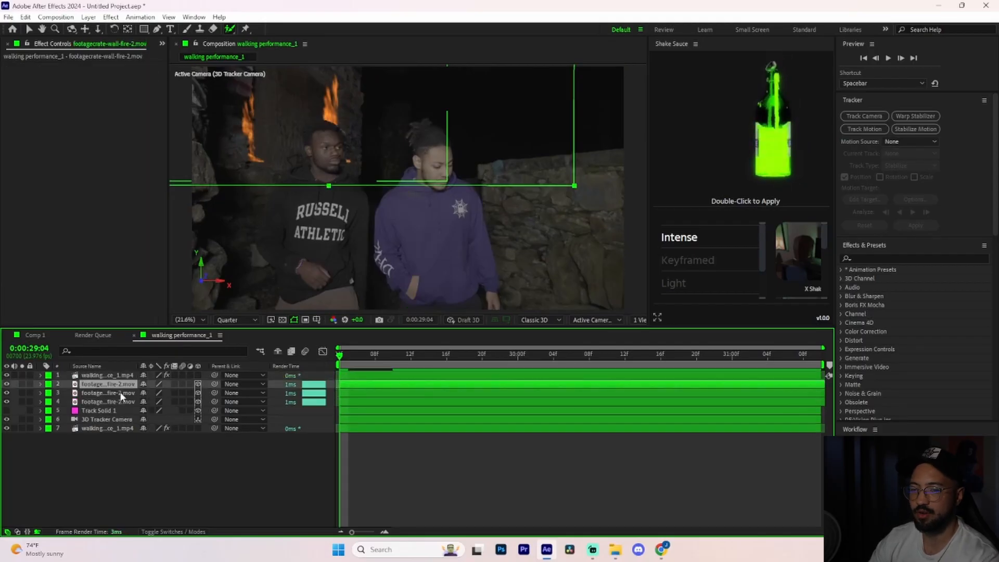
click(40, 384)
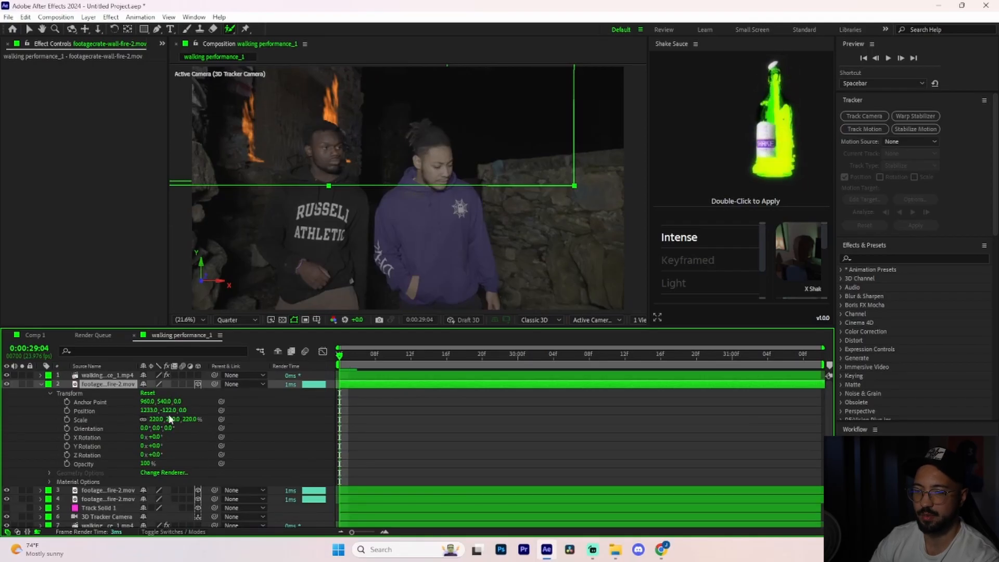
drag(149, 411, 230, 410)
drag(230, 409, 296, 410)
drag(169, 428, 194, 427)
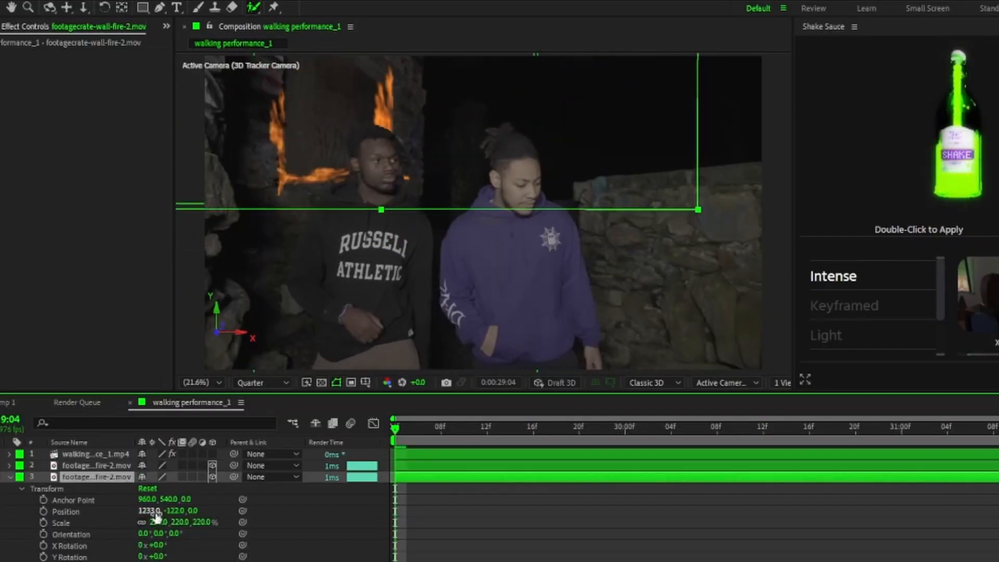
drag(174, 510, 301, 508)
key(space)
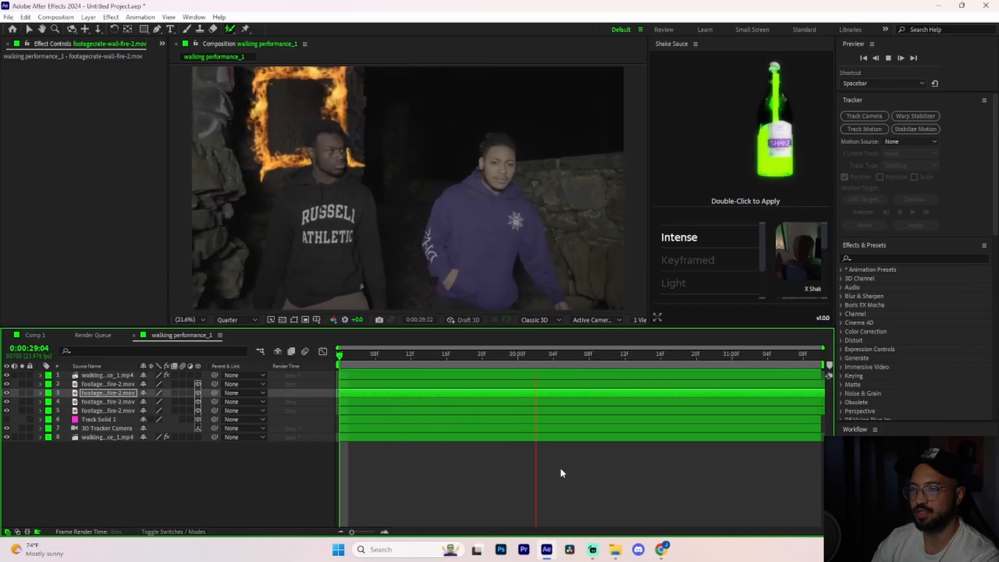
click(526, 348)
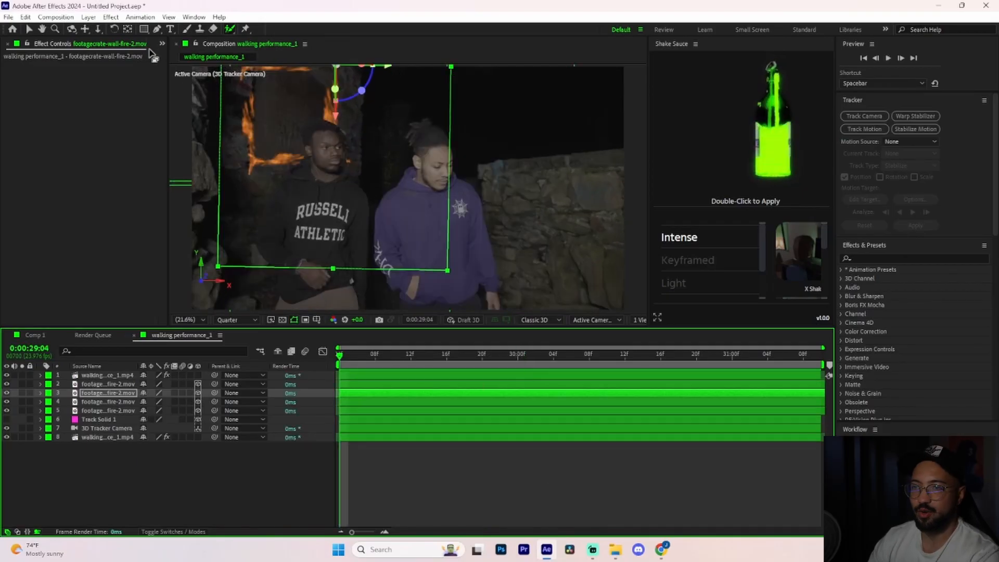
Add the footagecrate ground-fire-10 clip directly beneath the top cutout layer and shift it in time so the flames already burn.
click(162, 44)
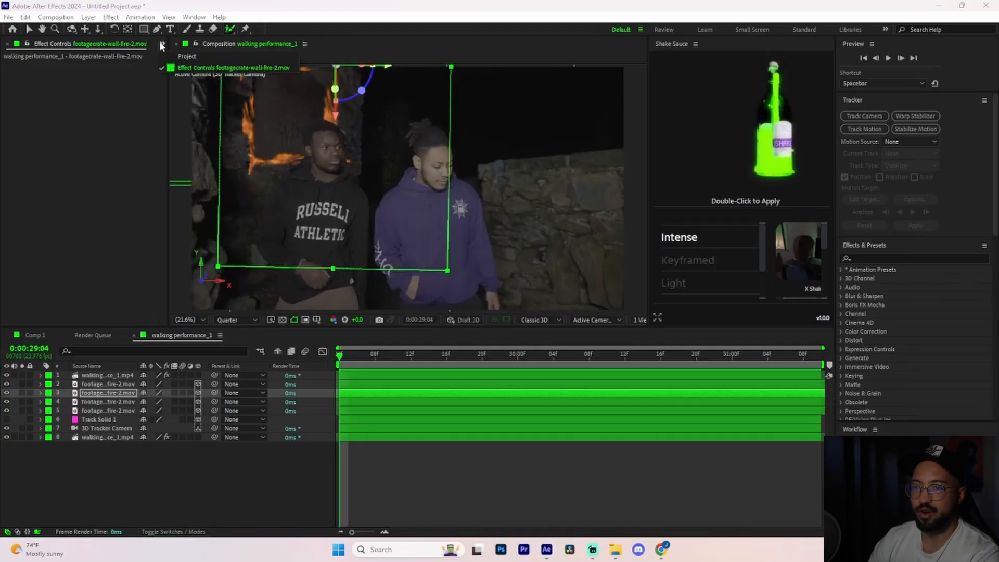
click(188, 58)
click(39, 158)
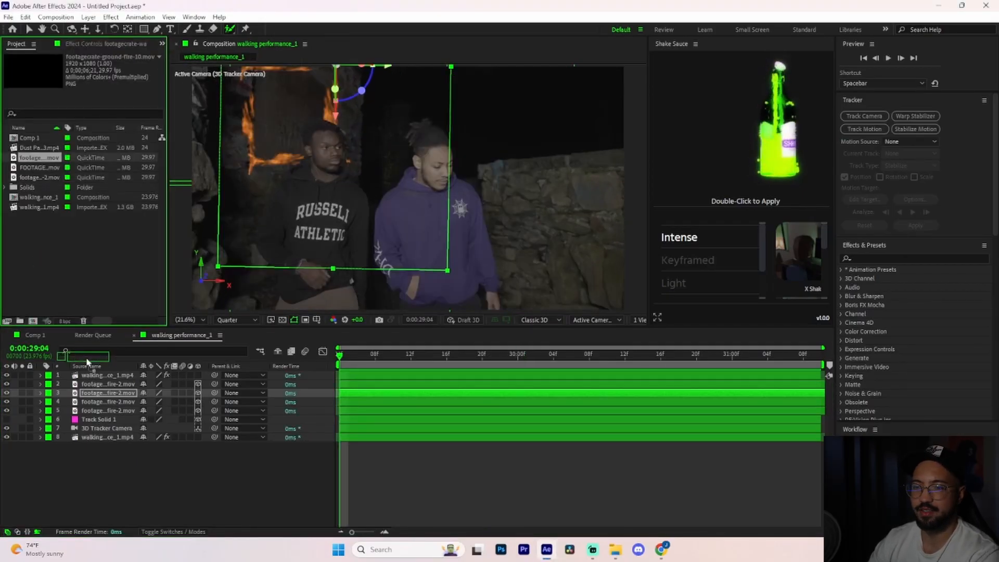
drag(95, 368, 95, 383)
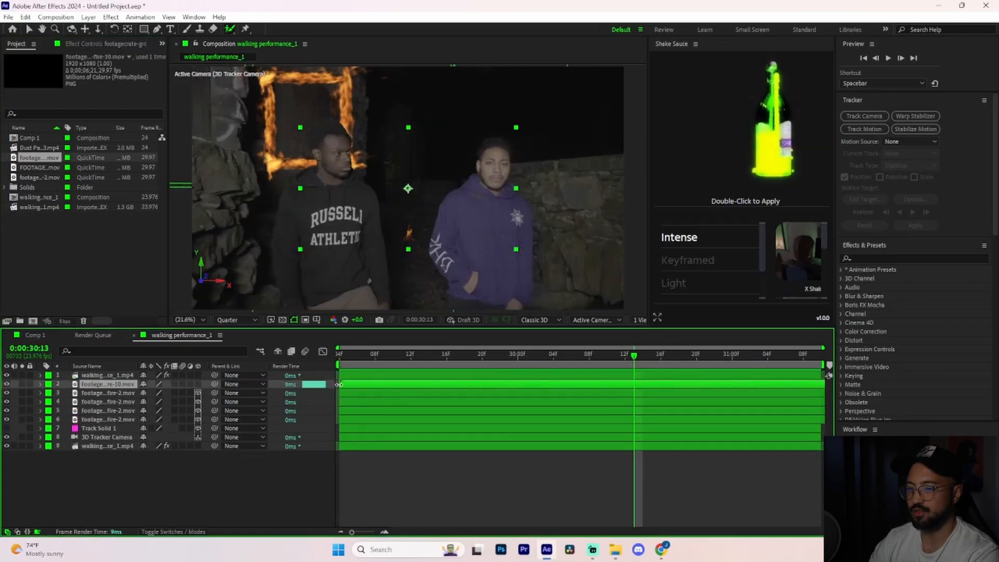
drag(687, 385, 458, 396)
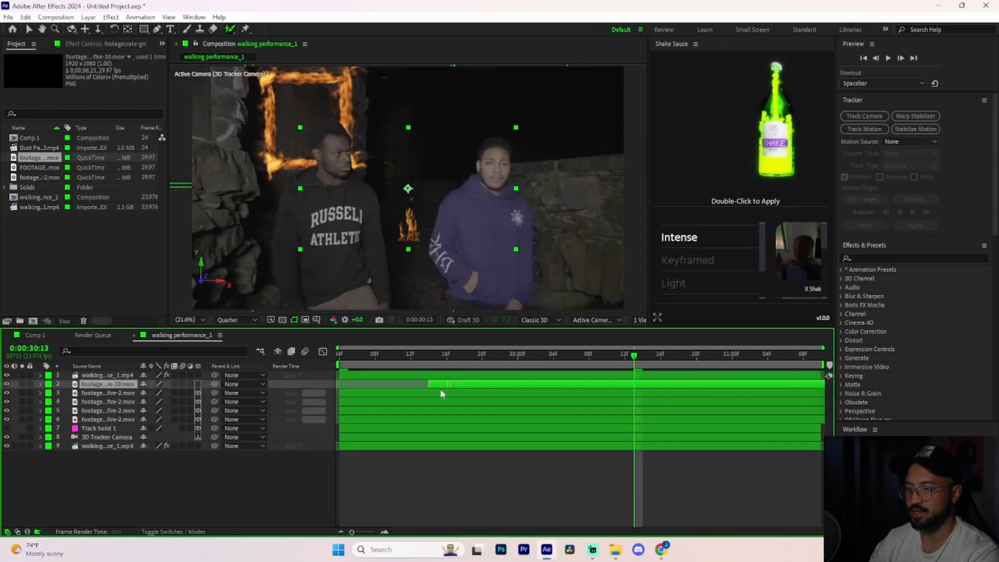
click(482, 354)
Make the ground fire layer 3D, set its position to 1920, 581, 2696 and scale to 186%, and preview it between the men.
click(42, 385)
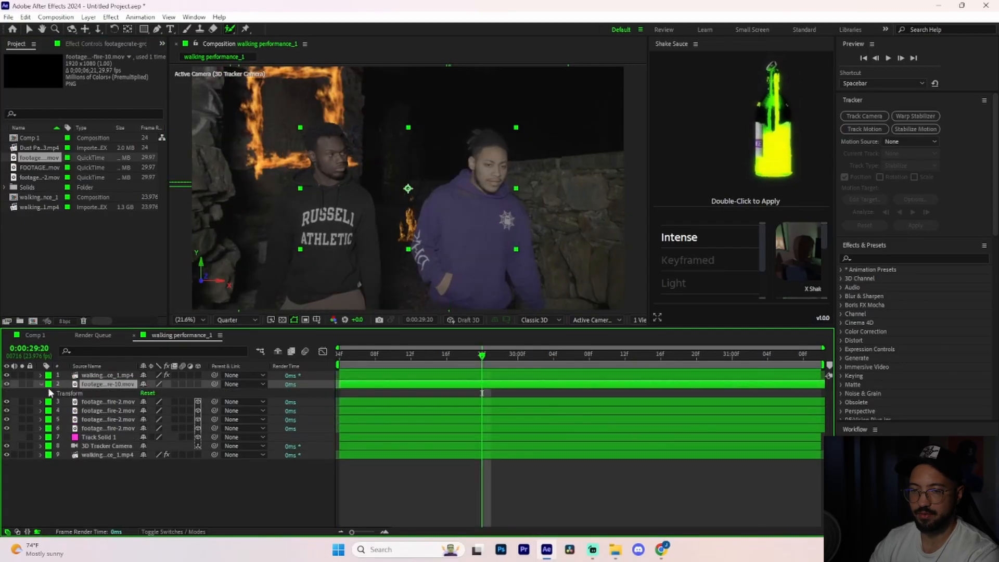
click(50, 395)
click(197, 384)
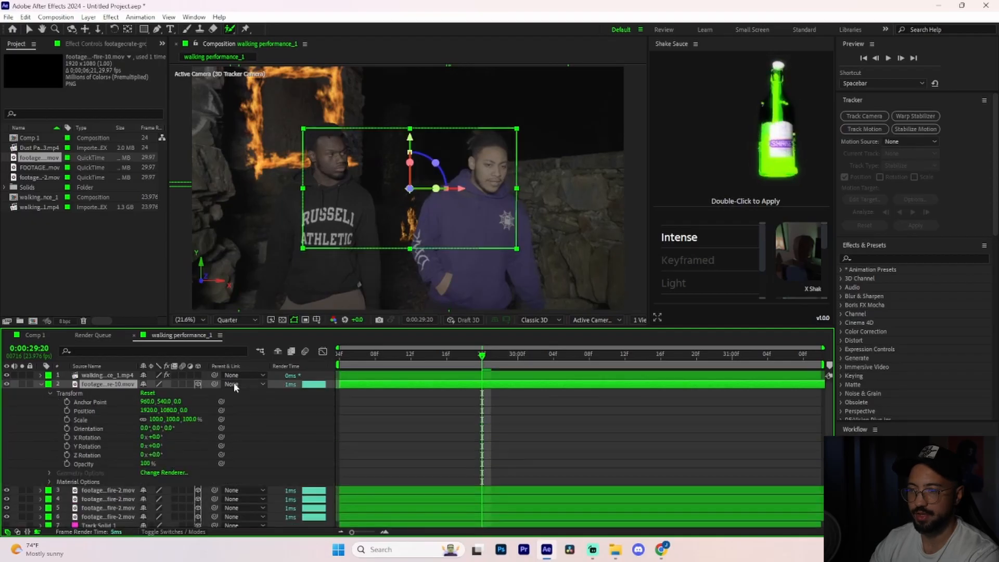
drag(205, 409, 682, 363)
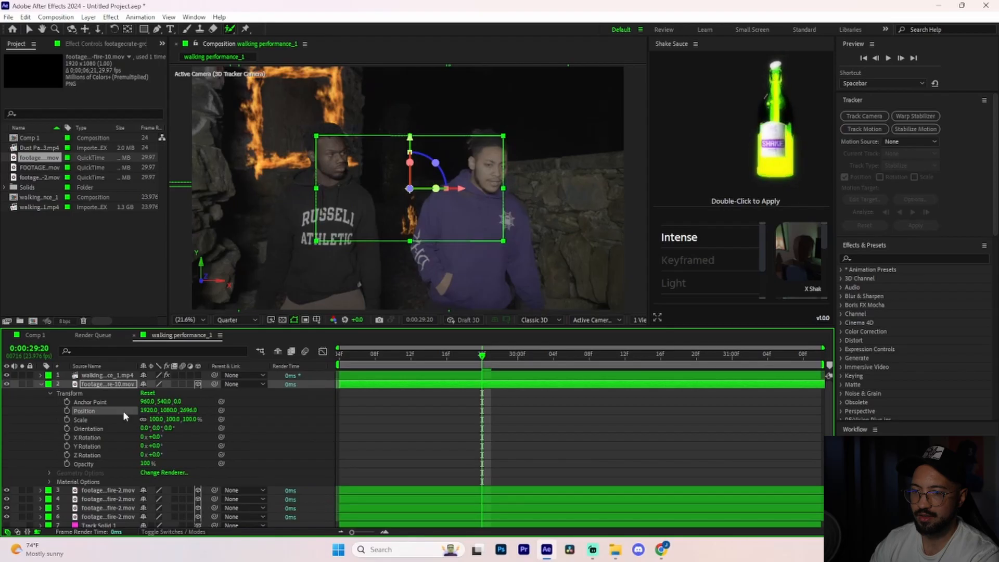
drag(154, 423, 257, 391)
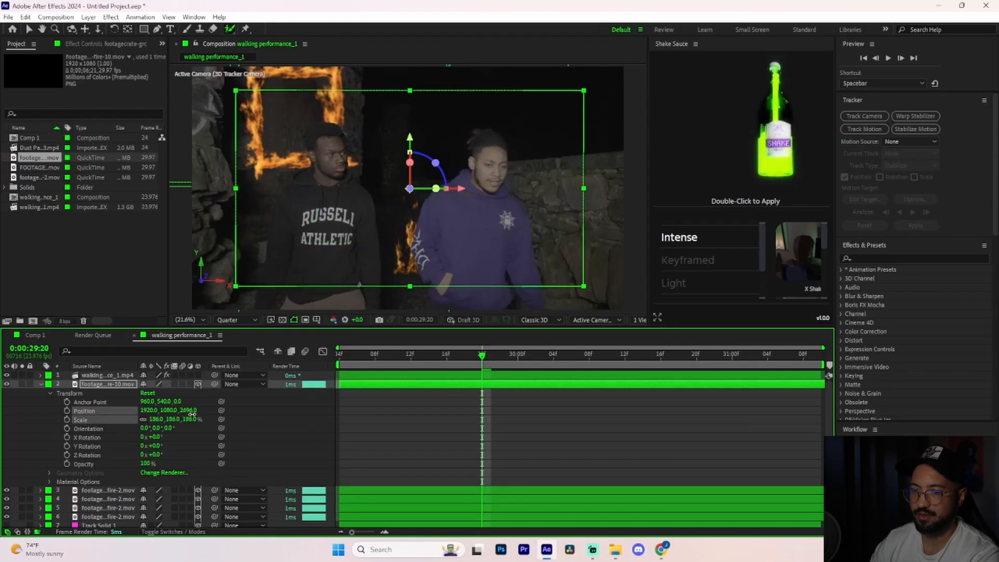
key(space)
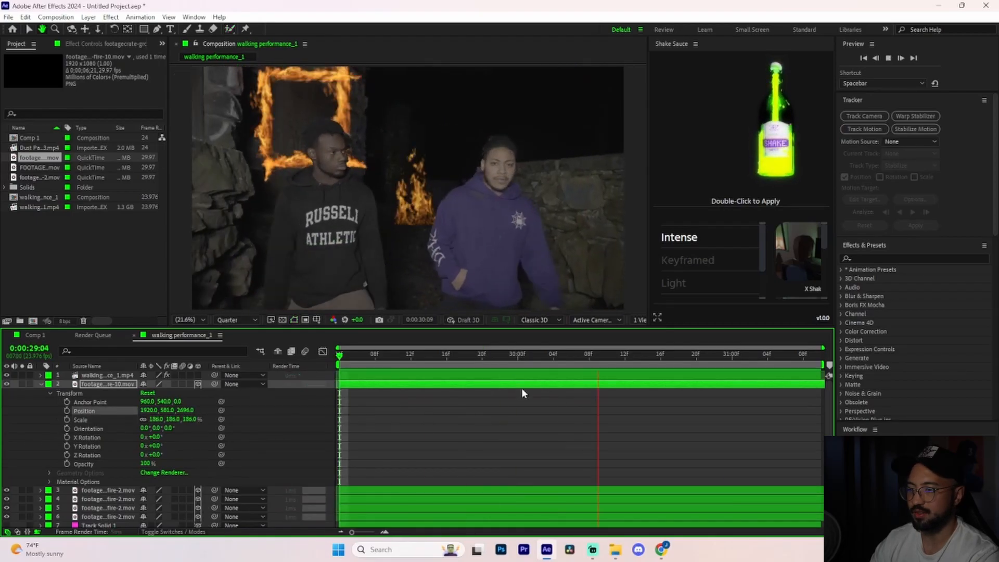
key(space)
Duplicate the ground fire, move the copy to X position 2371, and preview both flames.
key(ctrl+d)
drag(148, 411, 367, 396)
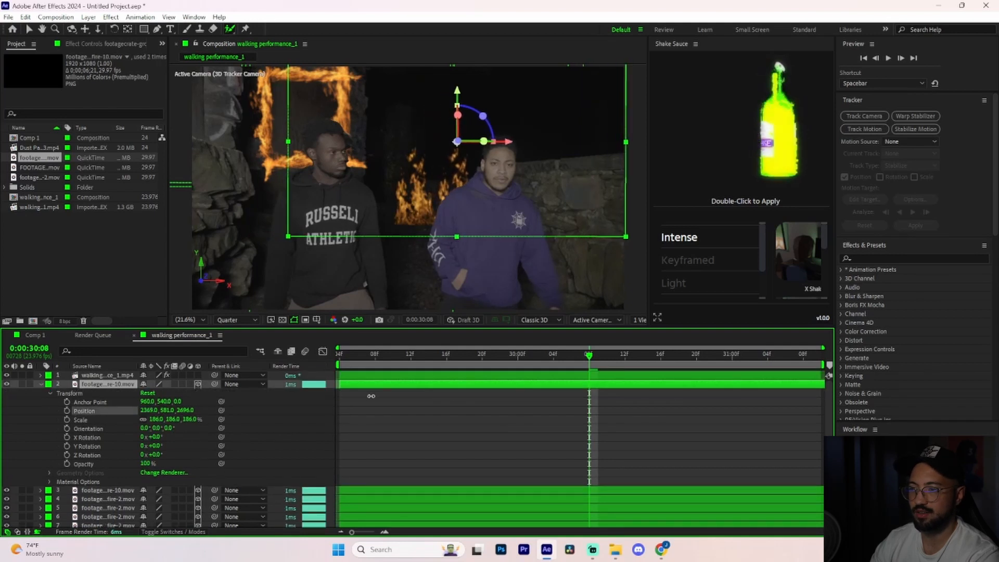
key(space)
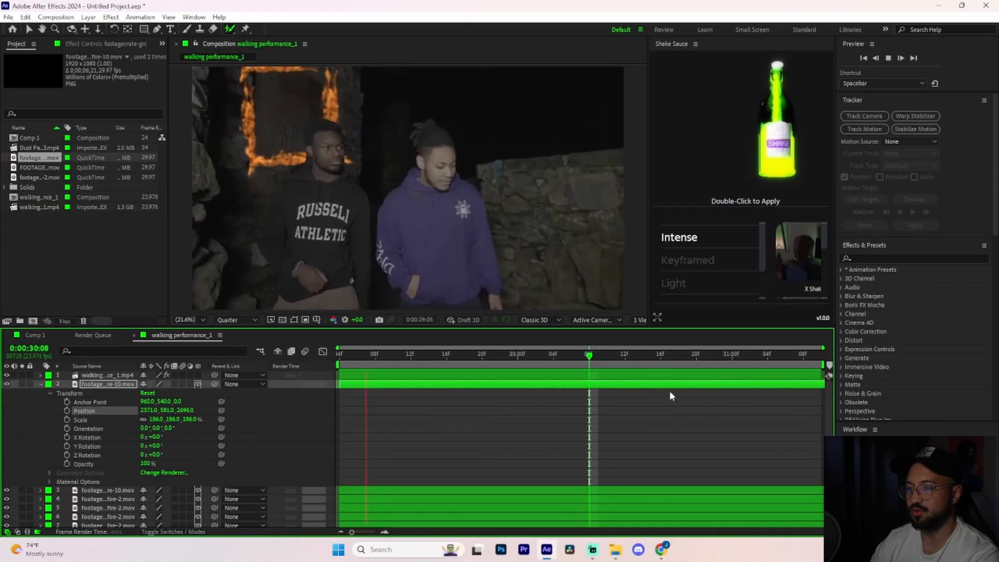
key(space)
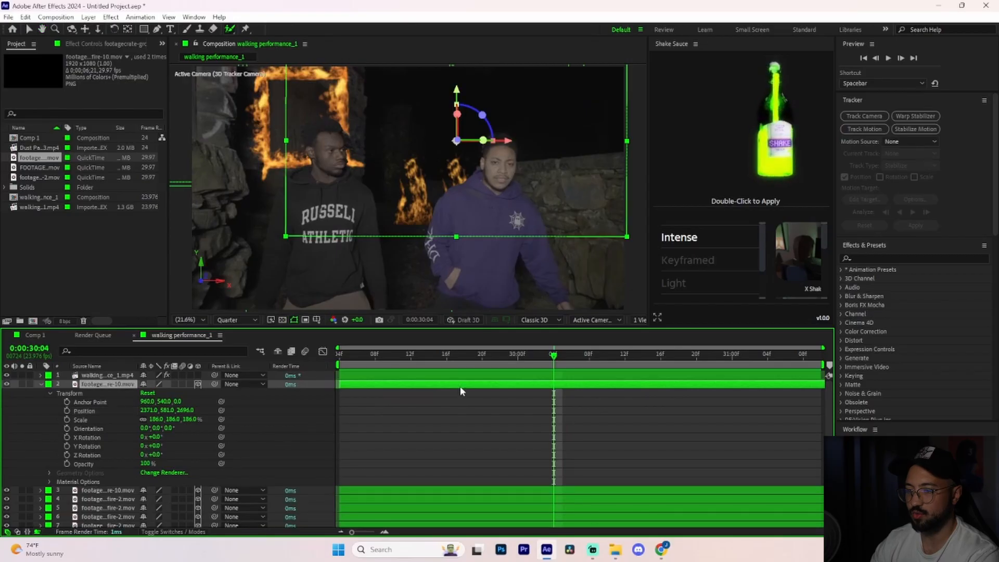
Duplicate the ground fire again and set the copy's anchor point X to 1366 to place its flame beside the others.
key(ctrl+d)
click(40, 393)
click(40, 384)
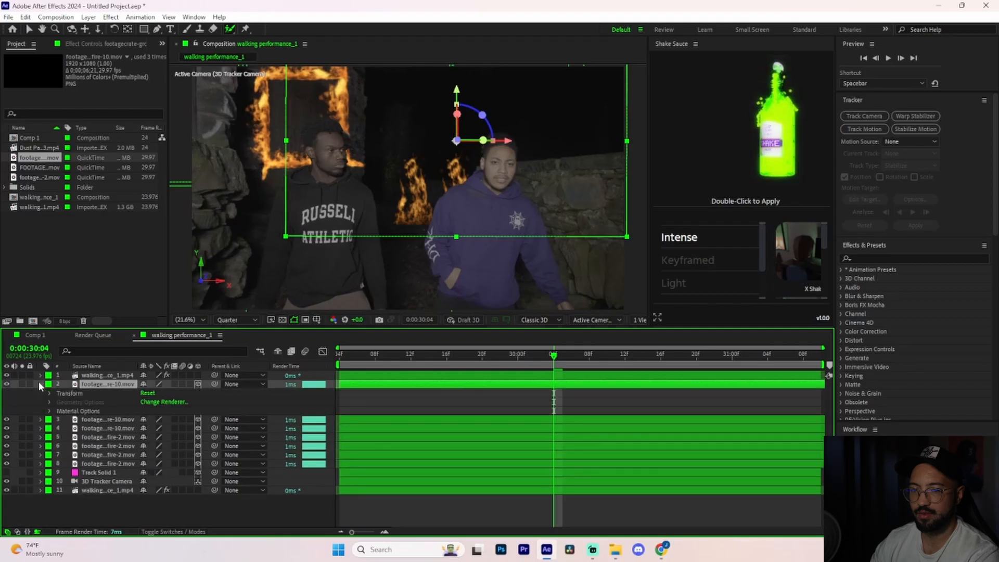
click(48, 393)
key(Page_Up)
key(Page_Up)
key(Page_Up)
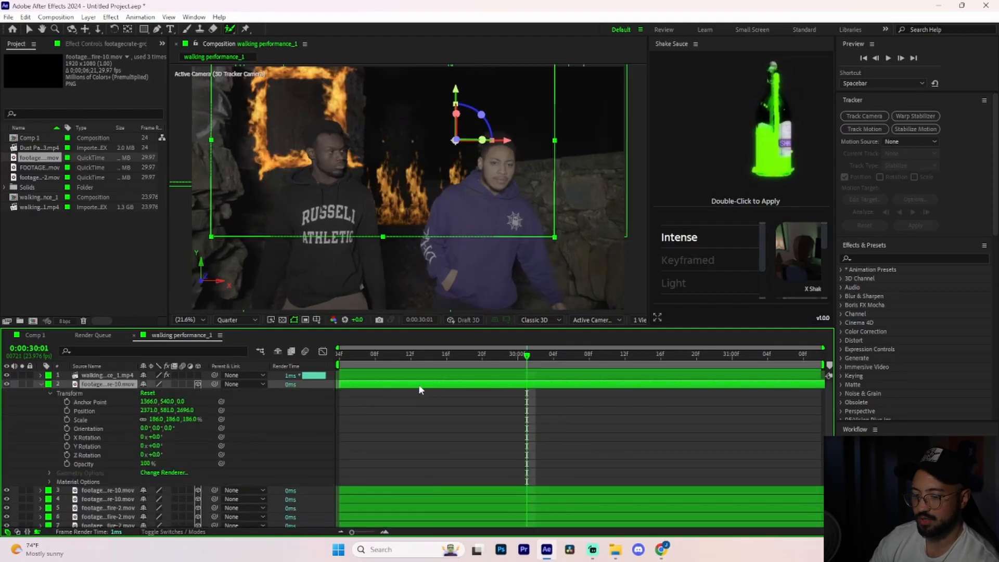
Duplicate the newest ground fire, set the copy's position to 2652, 581, -8000, and preview the larger doorway fire.
key(ctrl+d)
click(41, 393)
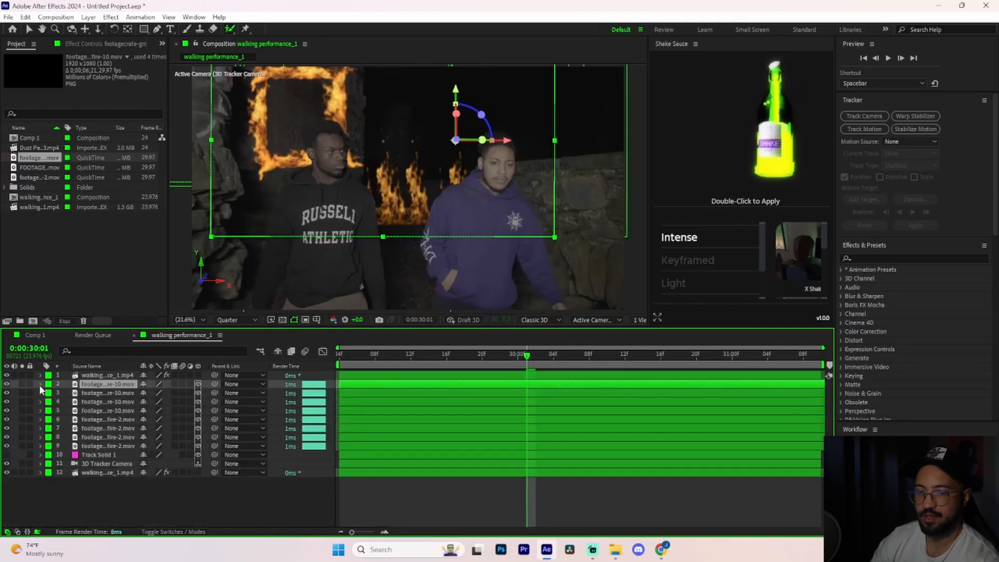
click(40, 385)
click(50, 394)
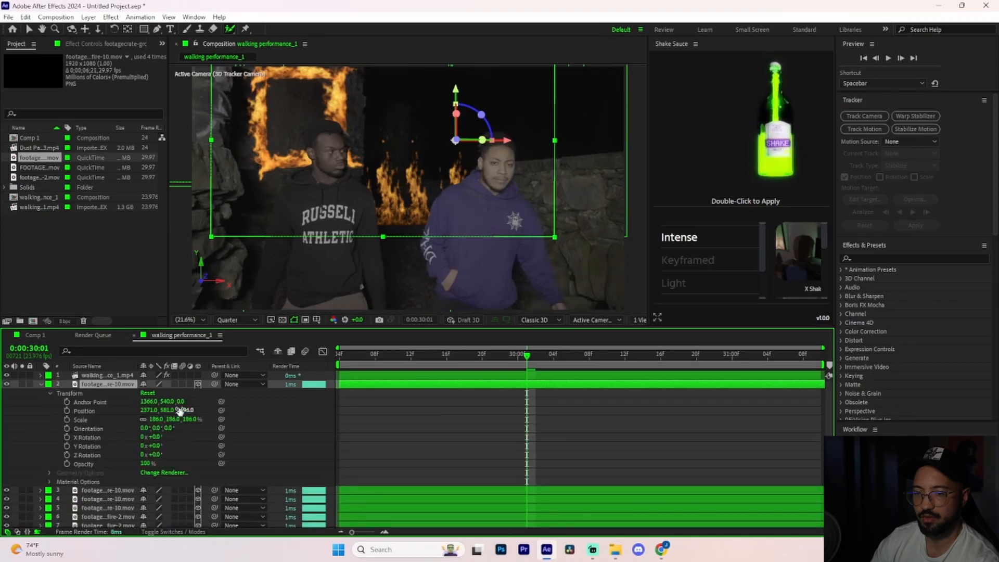
drag(303, 400, 2, 445)
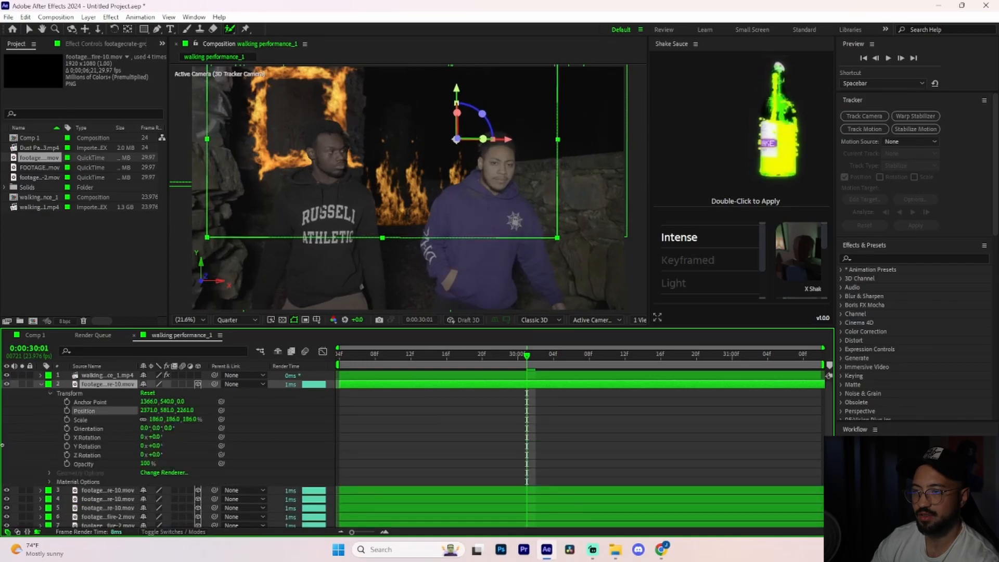
drag(149, 410, 303, 411)
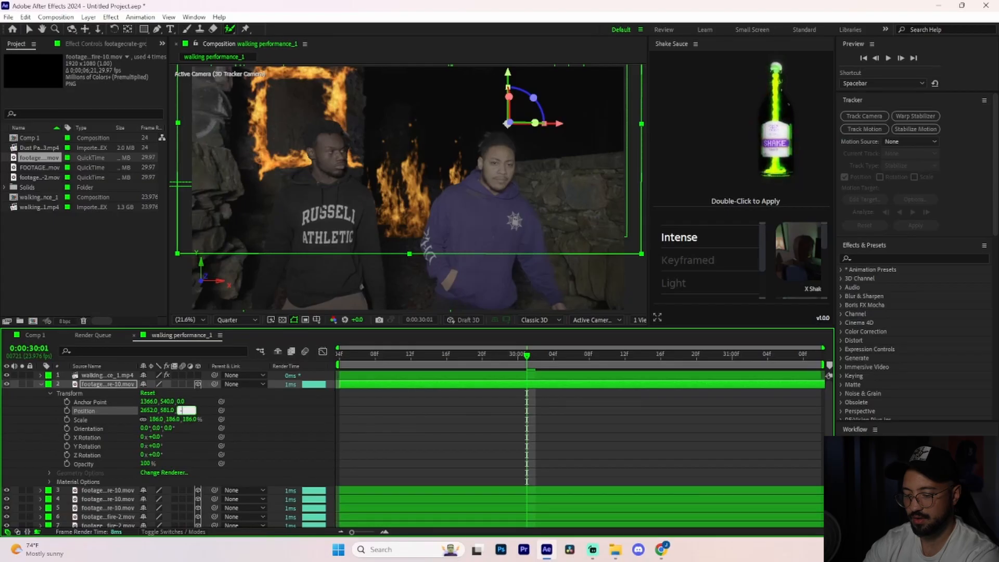
key(Return)
key(space)
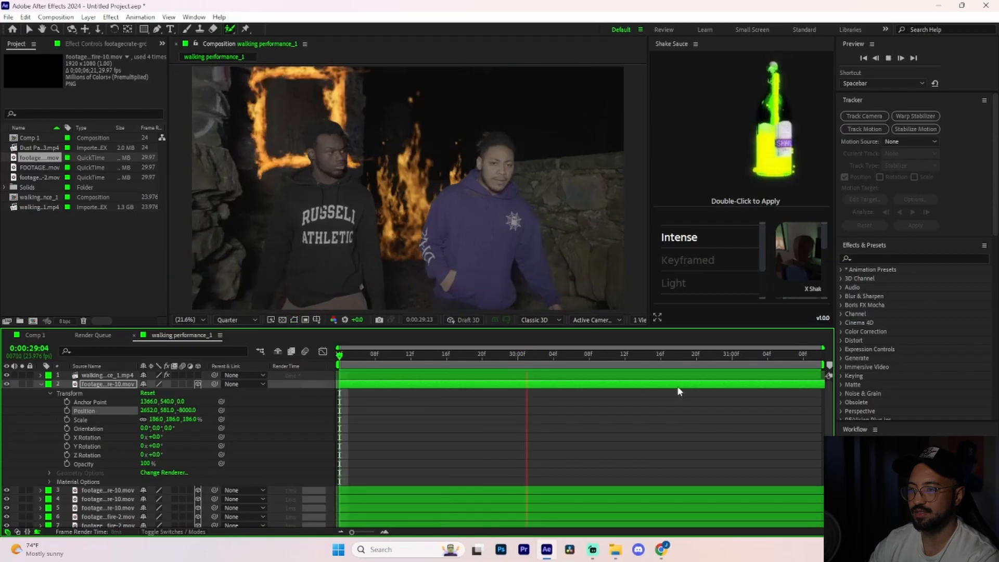
key(space)
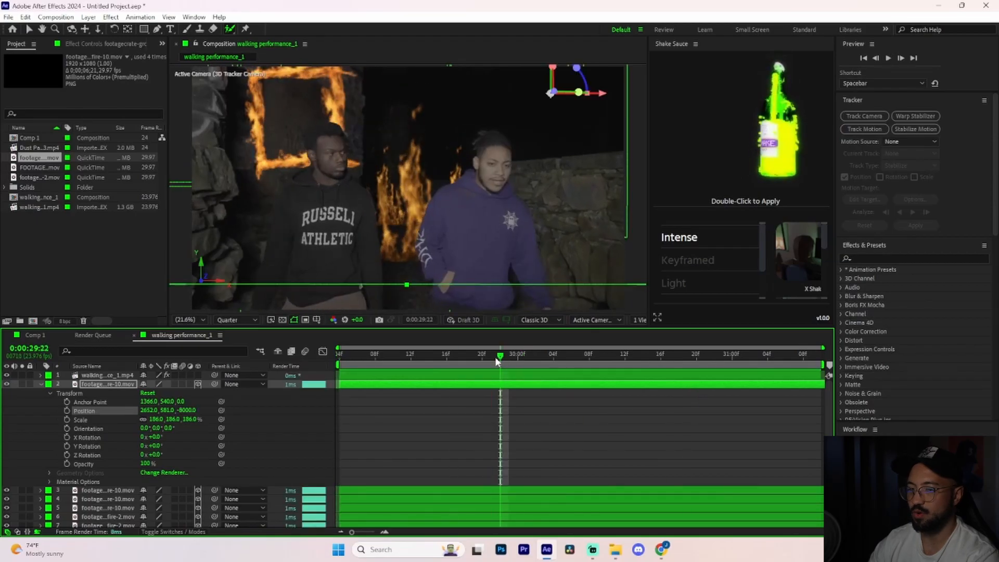
Add the 720 x 480 FOOTAGECRATE fire clip beneath the top cutout and position it at 3181, 743 over the stone wall.
click(39, 385)
drag(41, 168, 104, 384)
click(22, 383)
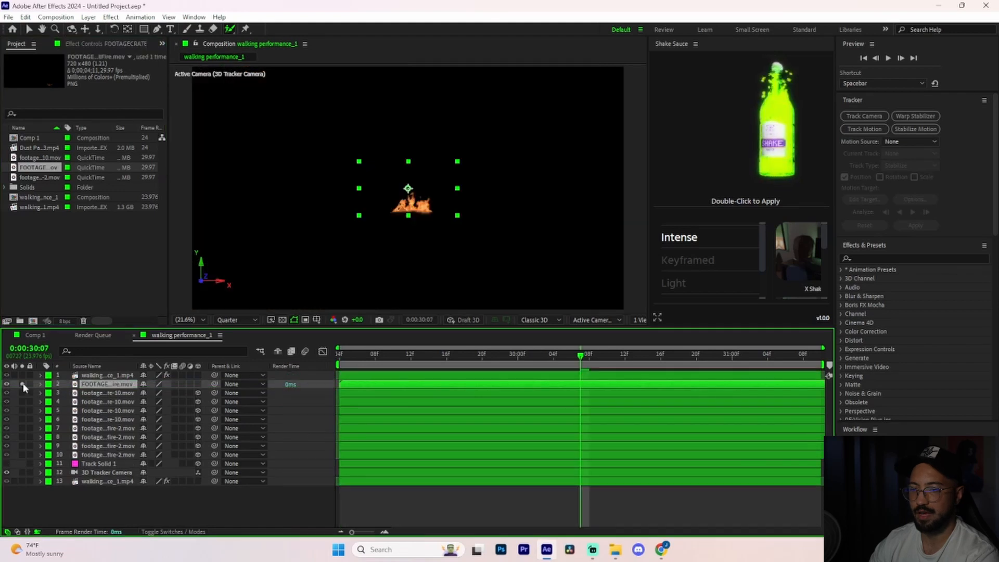
click(40, 384)
drag(149, 412, 214, 411)
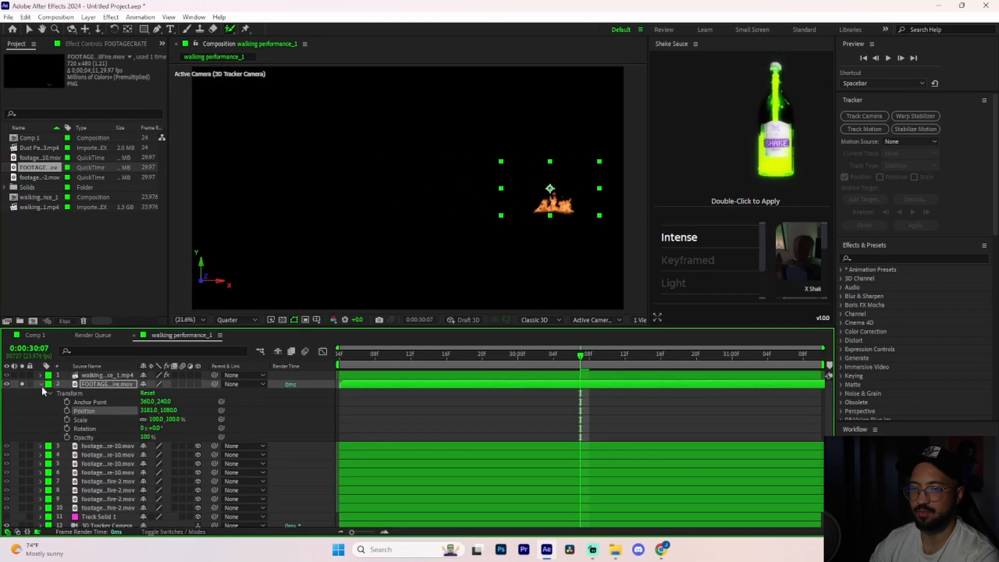
click(22, 383)
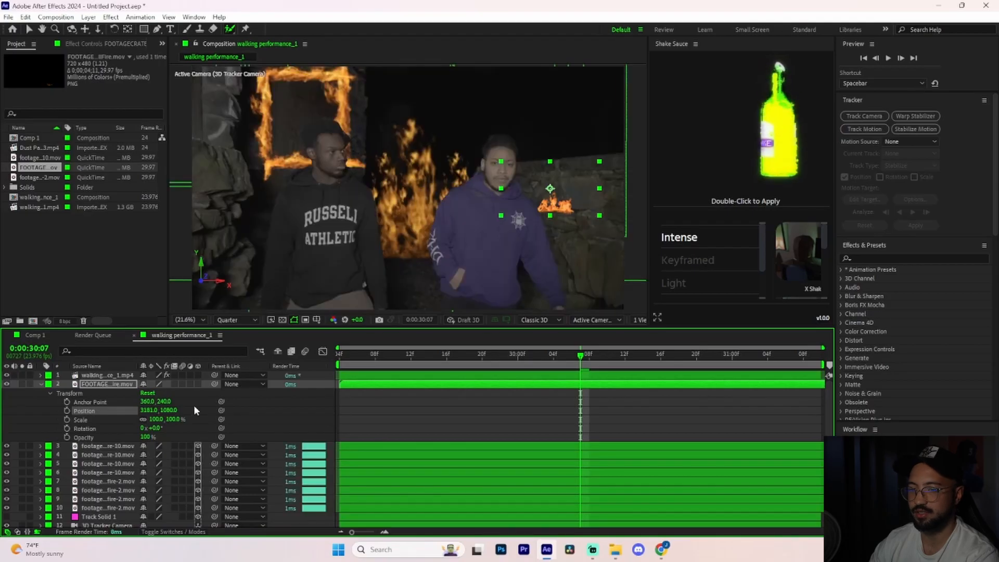
drag(170, 410, 104, 405)
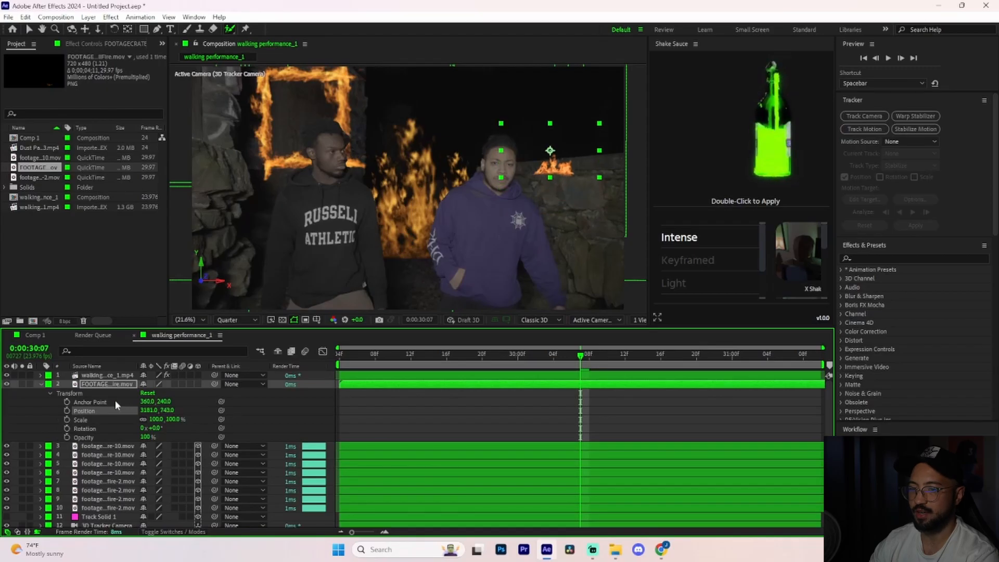
Check the stone wall fire through the shot and raise it to about Y position 615.
drag(581, 356, 357, 387)
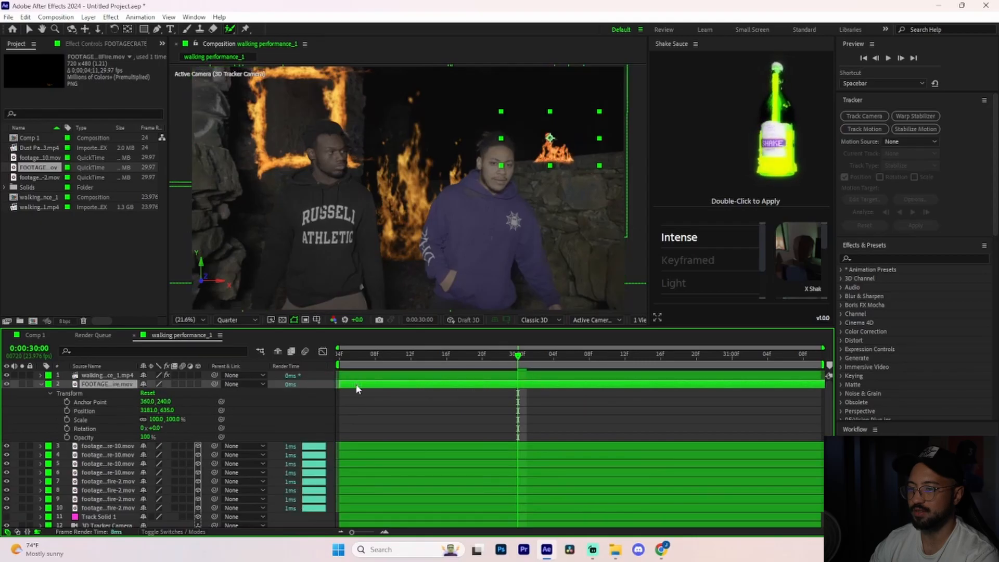
drag(519, 358, 319, 367)
key(space)
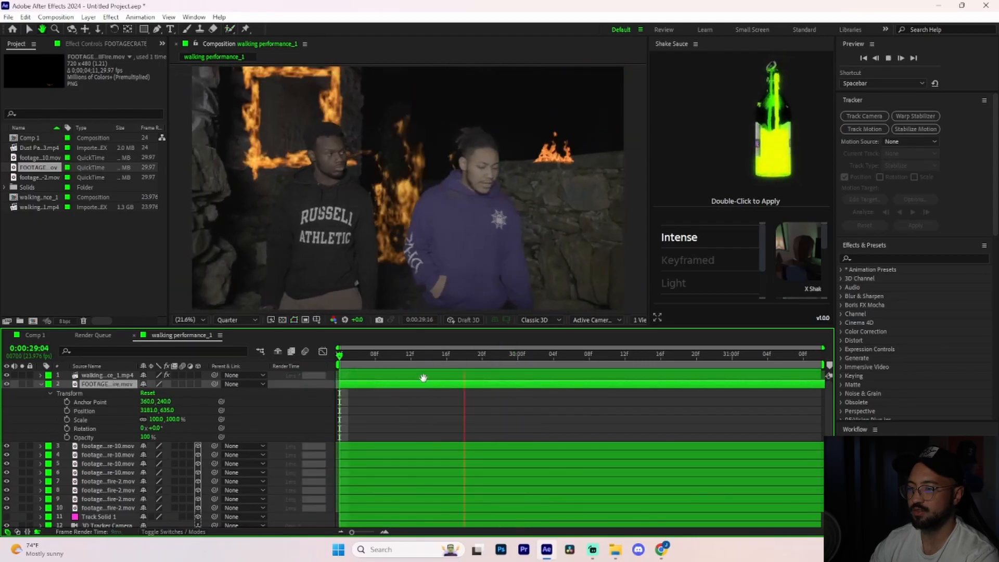
key(space)
drag(155, 411, 148, 411)
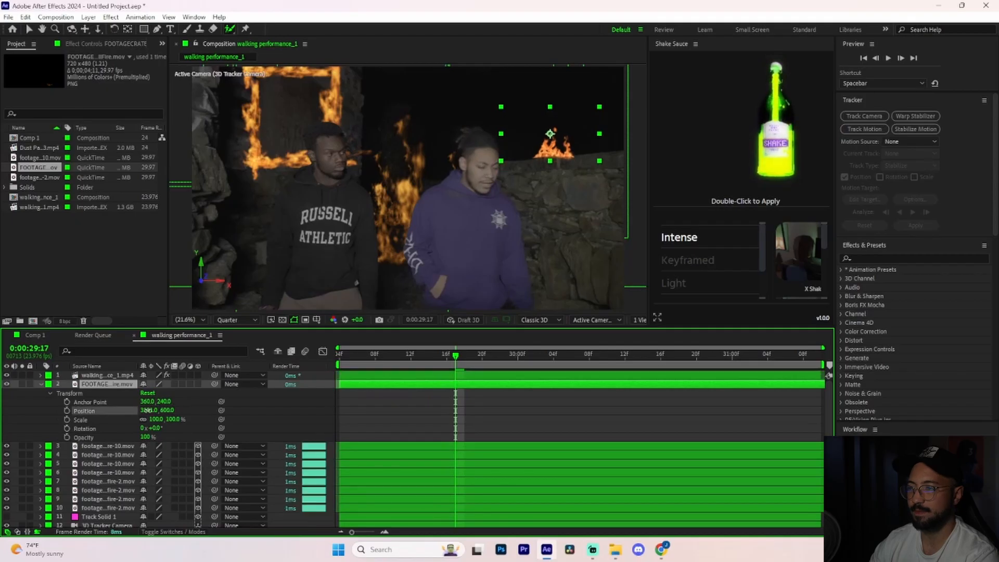
key(space)
Scale the stone wall fire to 219%, make it a 3D layer, and set its position to 3181, 360, 1244.
drag(157, 393, 219, 394)
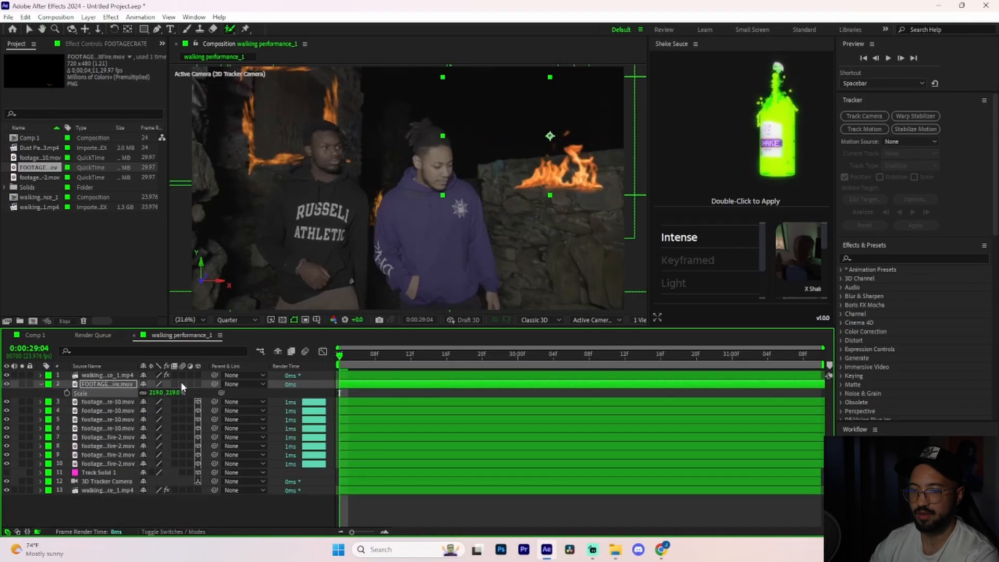
click(198, 385)
double_click(41, 384)
drag(185, 411, 822, 364)
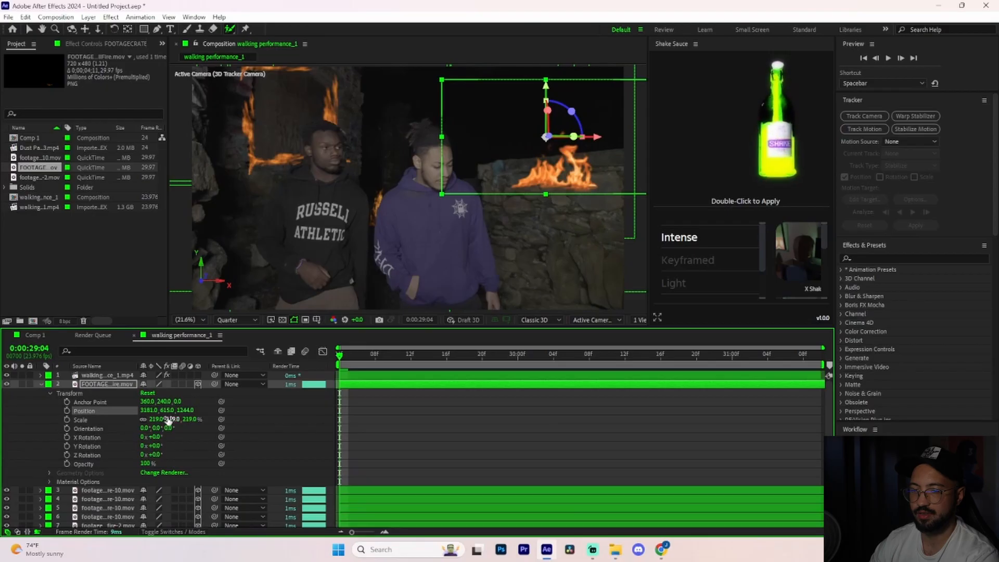
drag(170, 413, 17, 435)
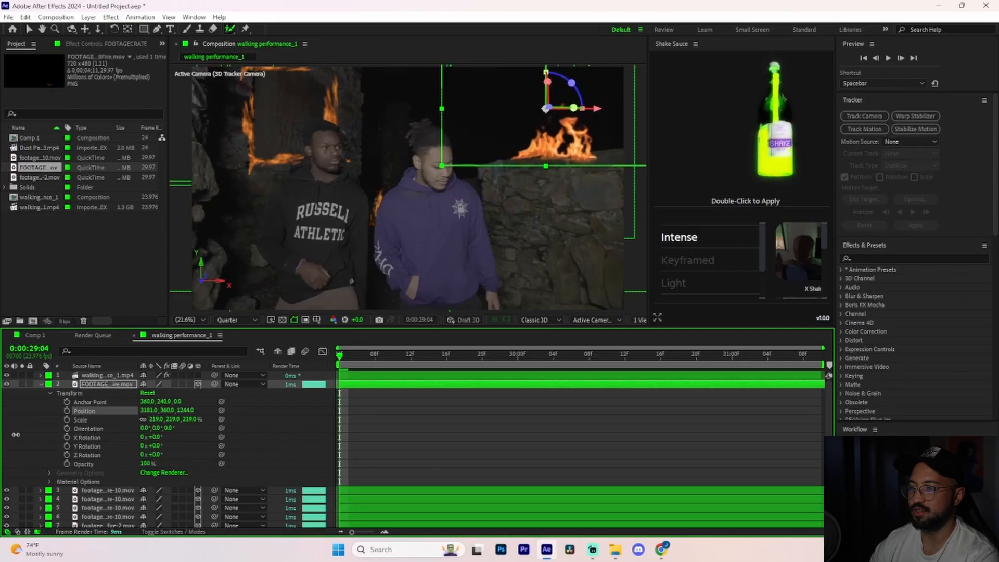
Set the blending mode of all nine fire layers to Screen and preview the shot.
key(space)
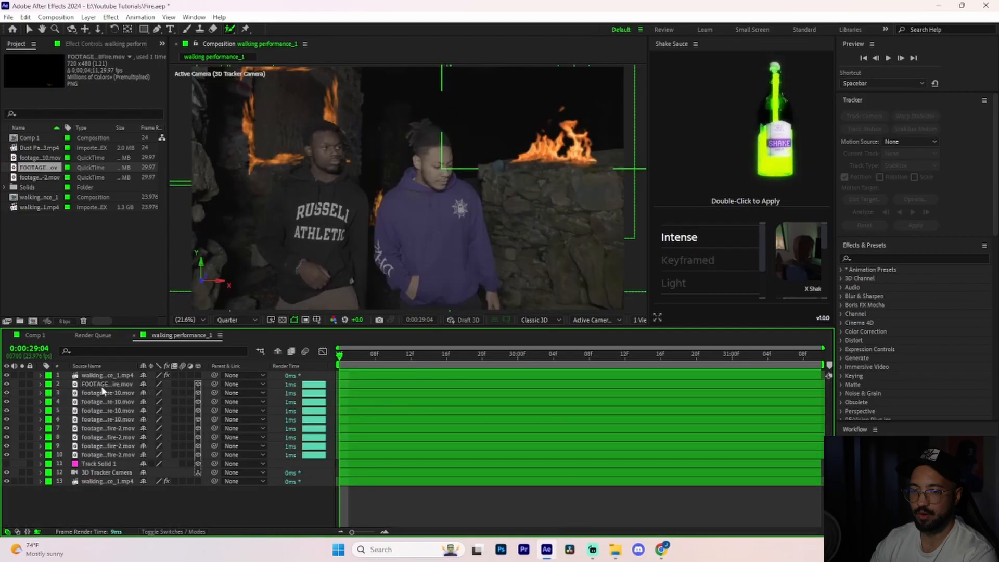
click(100, 384)
ctrl+click(98, 393)
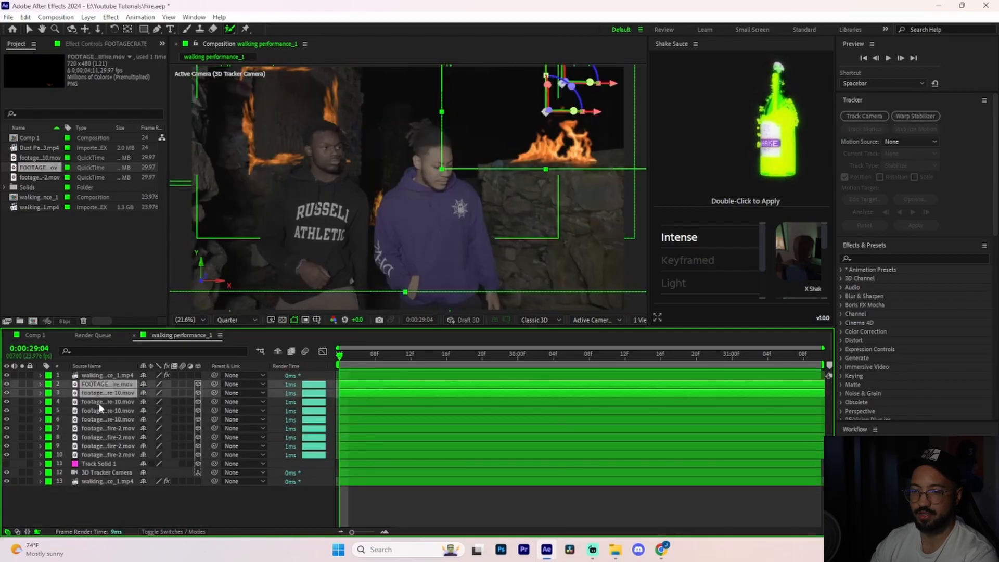
ctrl+click(98, 402)
ctrl+click(101, 410)
ctrl+click(99, 420)
ctrl+click(98, 429)
ctrl+click(100, 437)
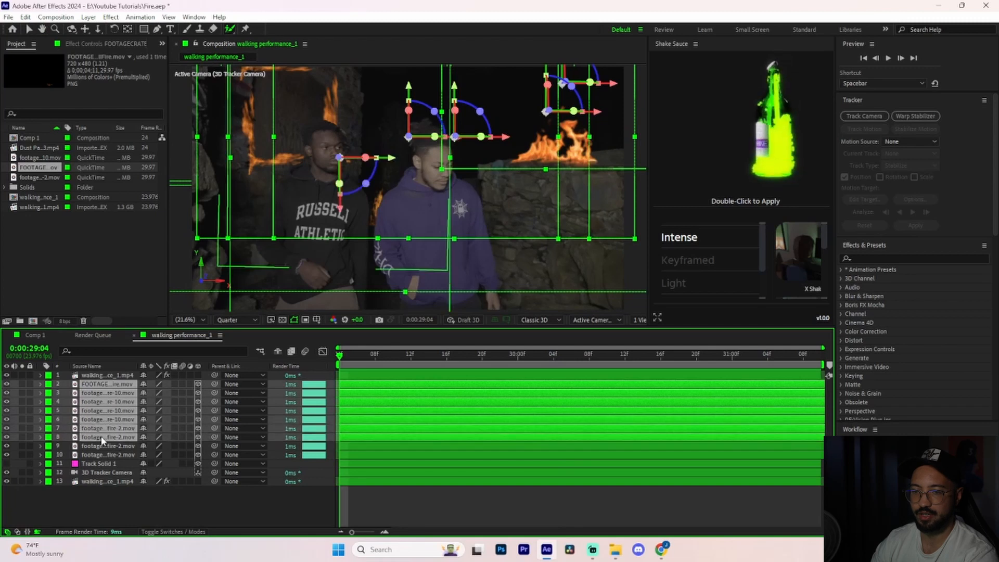
ctrl+click(103, 446)
ctrl+click(103, 455)
click(182, 532)
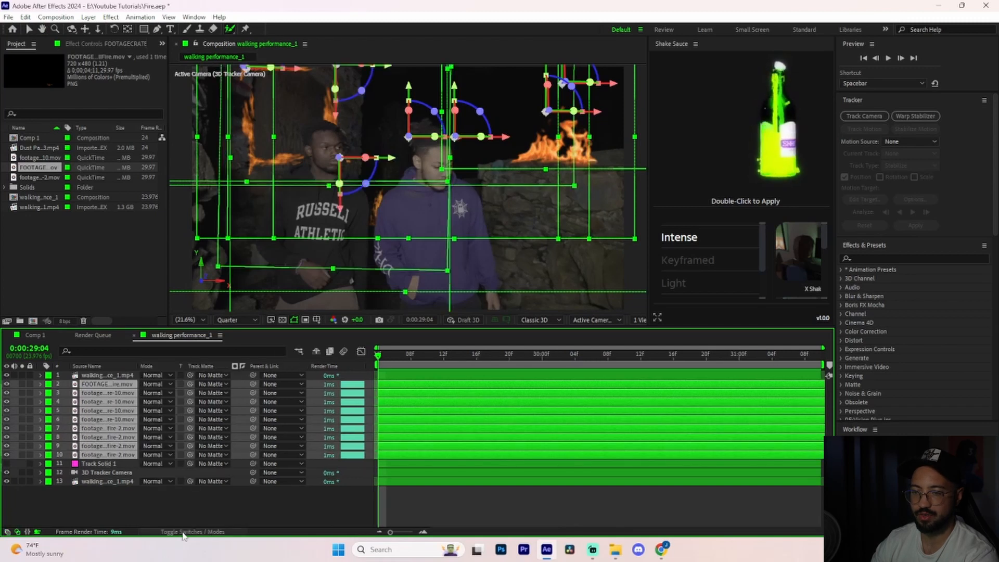
click(160, 427)
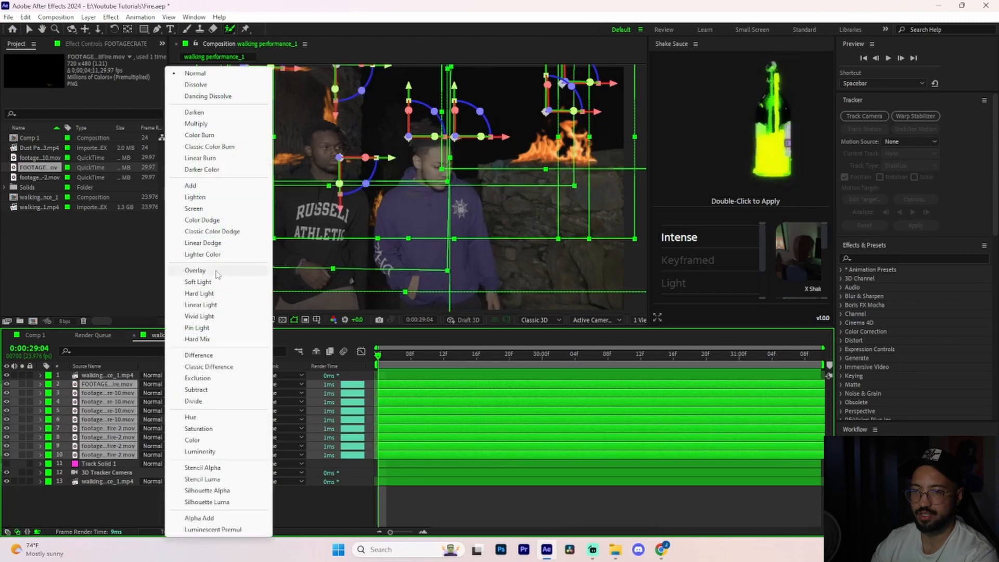
click(217, 210)
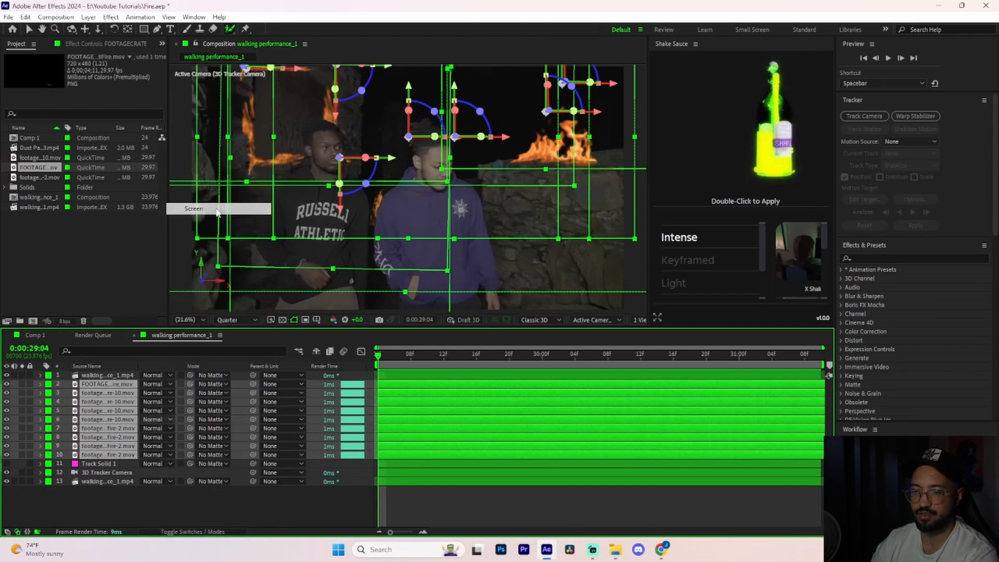
click(330, 509)
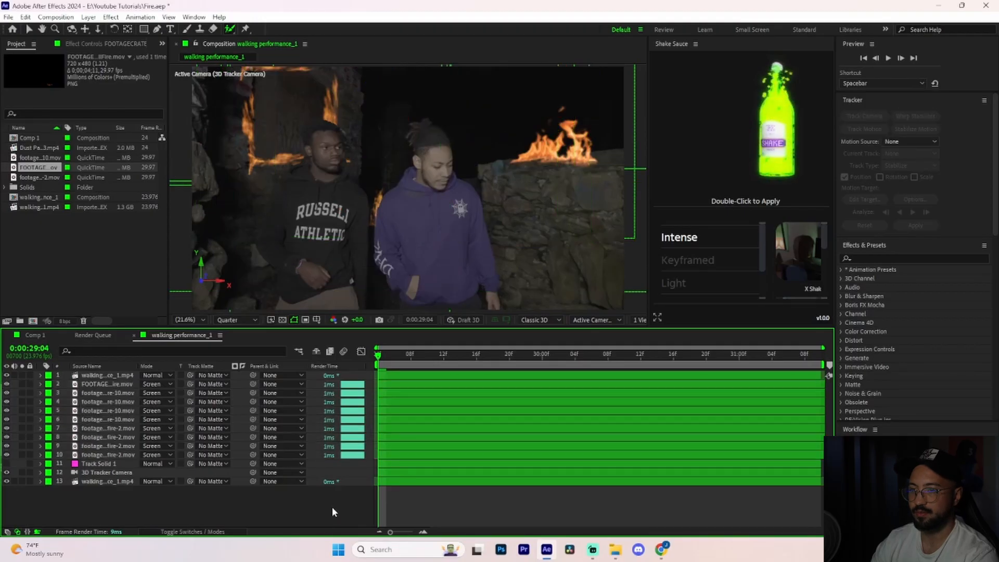
key(space)
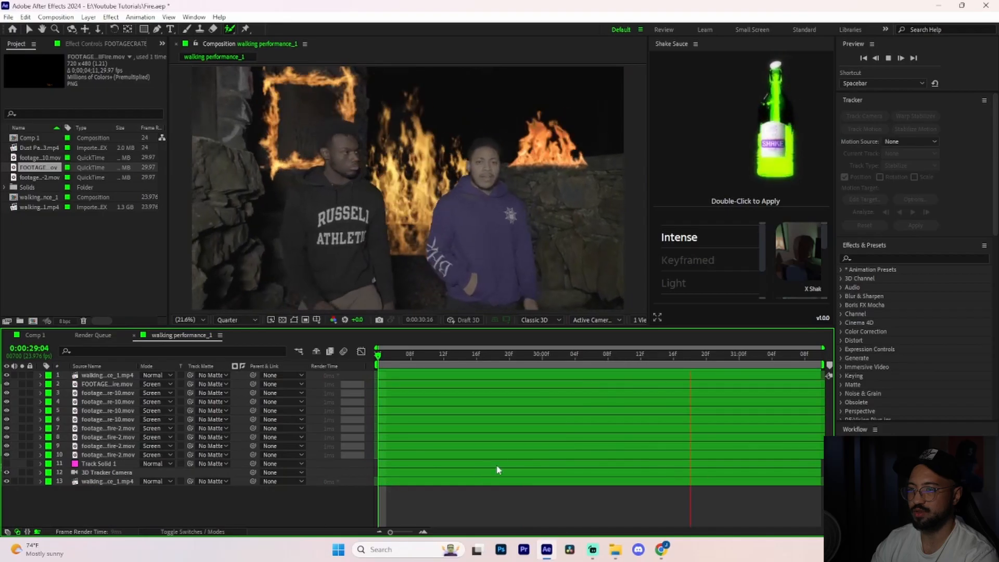
key(space)
Add the dust particles clip above all layers with Screen blending, scale it to 225%, and preview it.
drag(41, 150, 93, 373)
click(152, 375)
click(204, 218)
key(s)
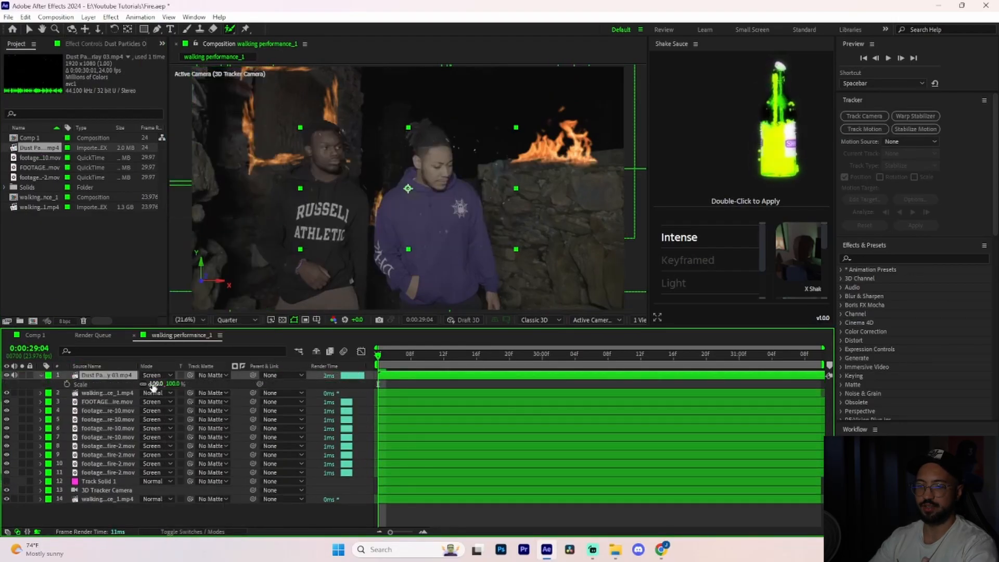
drag(156, 384, 212, 381)
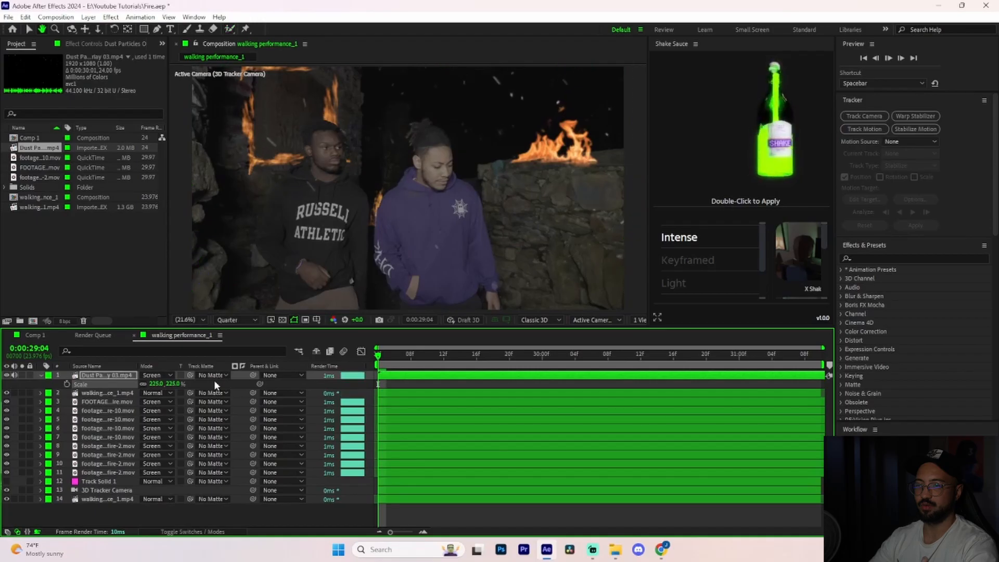
key(space)
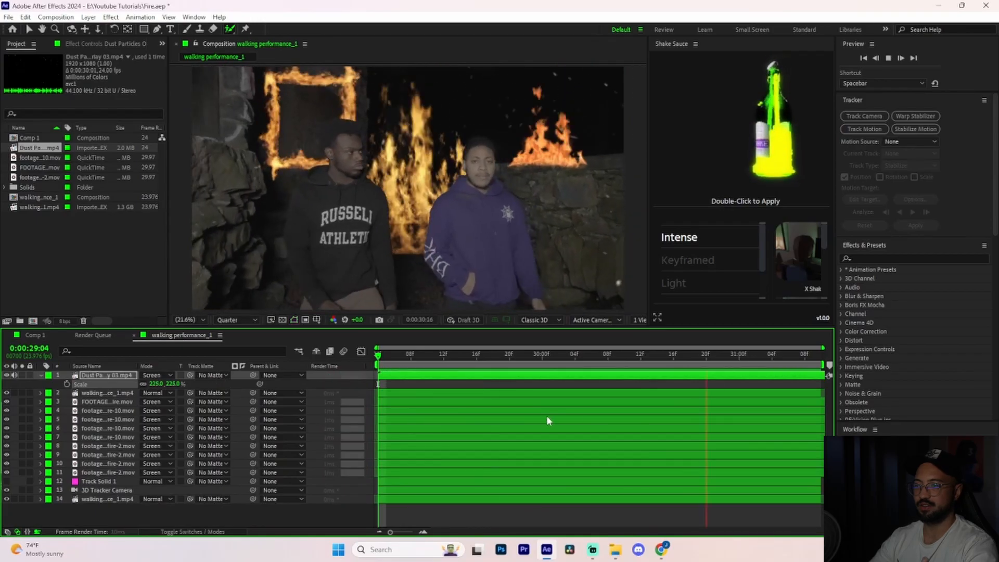
Apply Lumetri Color to the uppermost ground fire layer with temperature -22, saturation 91 and contrast -16.
click(42, 376)
click(394, 384)
click(869, 258)
text(lume)
drag(891, 278, 507, 401)
click(13, 74)
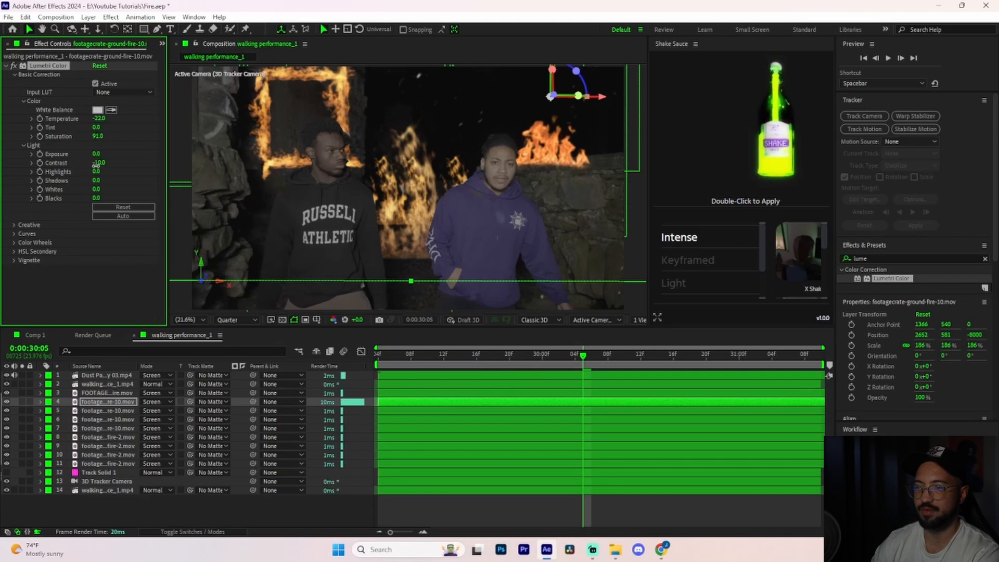
drag(96, 164, 92, 164)
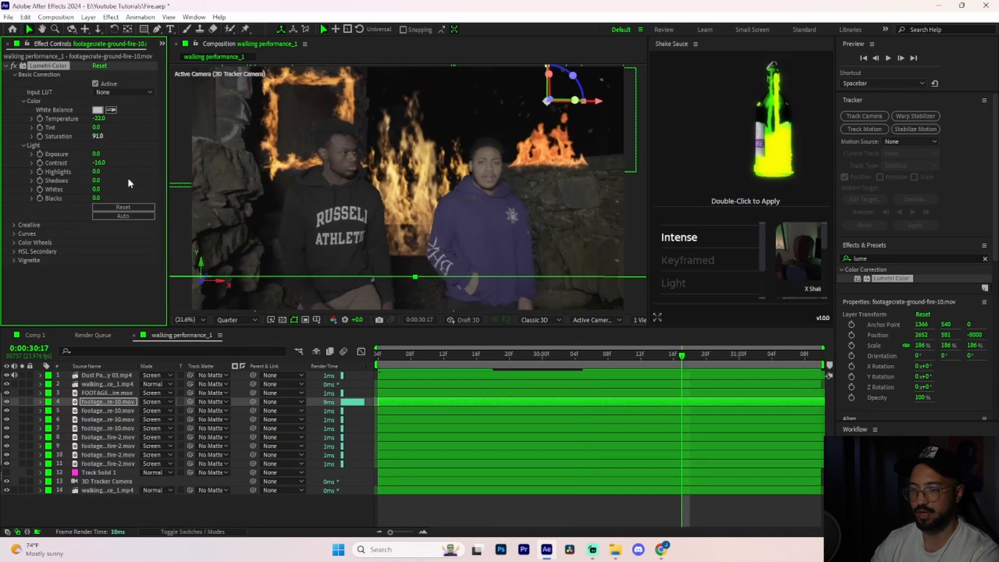
Paste the ground fire's Lumetri Color correction onto the stone wall fire and the remaining fire layers, and preview the composite.
key(ctrl+Up)
key(ctrl+v)
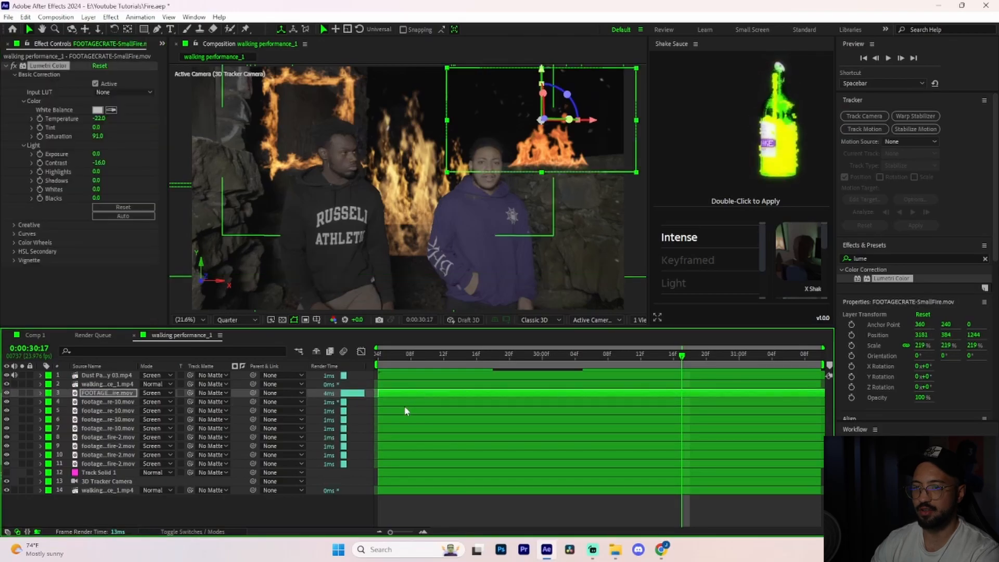
click(405, 411)
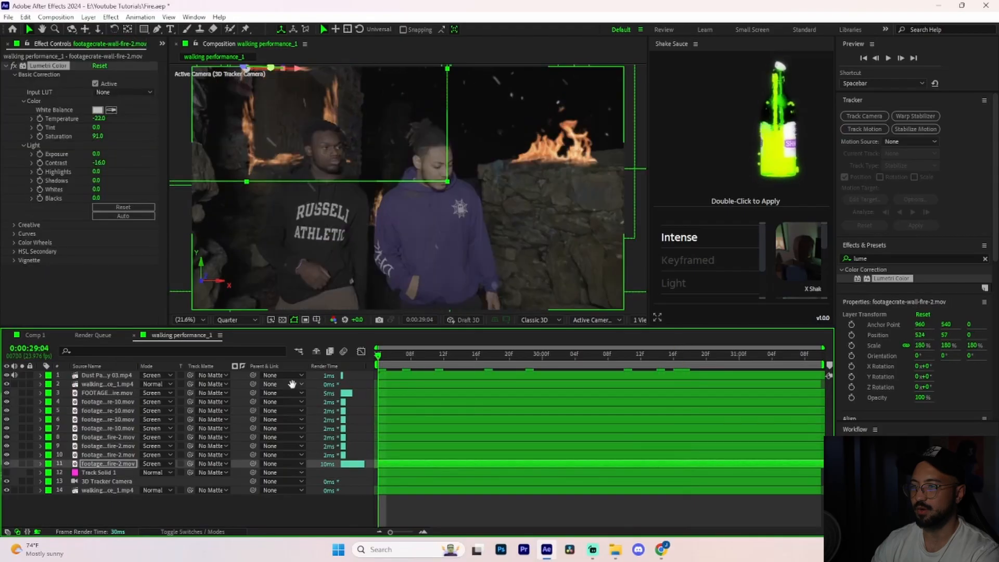
key(space)
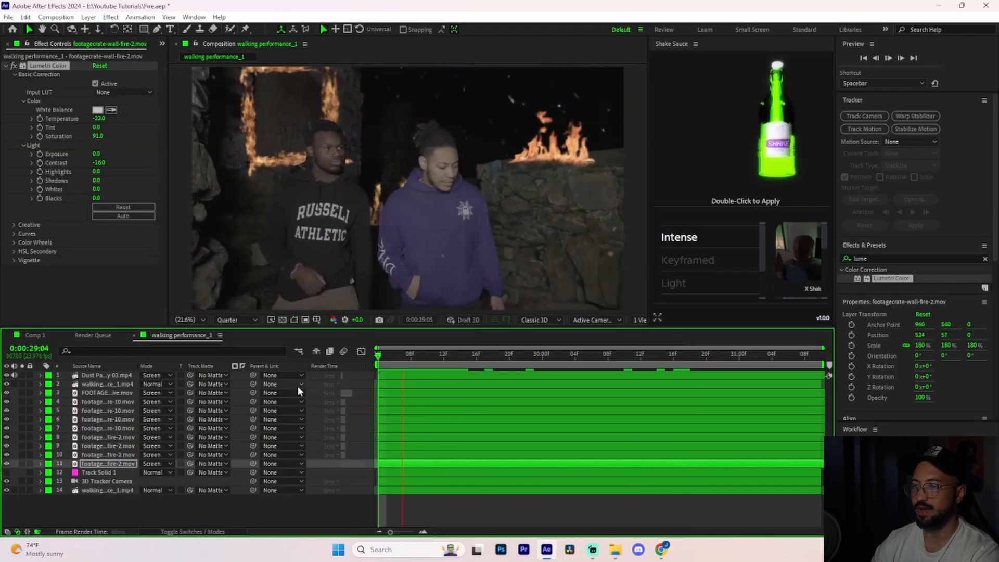